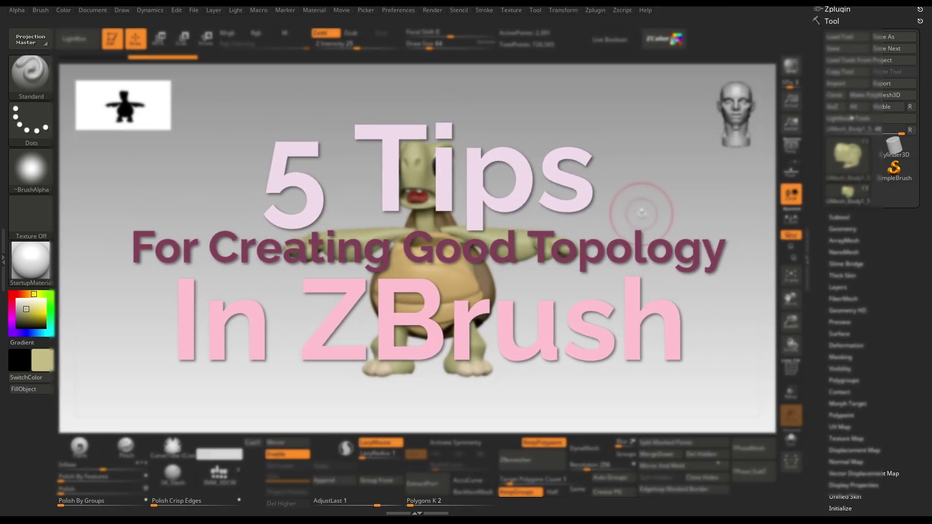
Examine the turtle's head topology with the wireframe display switched on and off.
mouse_move(638, 162)
mouse_down()
mouse_move(657, 173)
mouse_move(668, 159)
mouse_move(657, 183)
mouse_move(518, 200)
mouse_move(587, 197)
mouse_up()
key(shift+f)
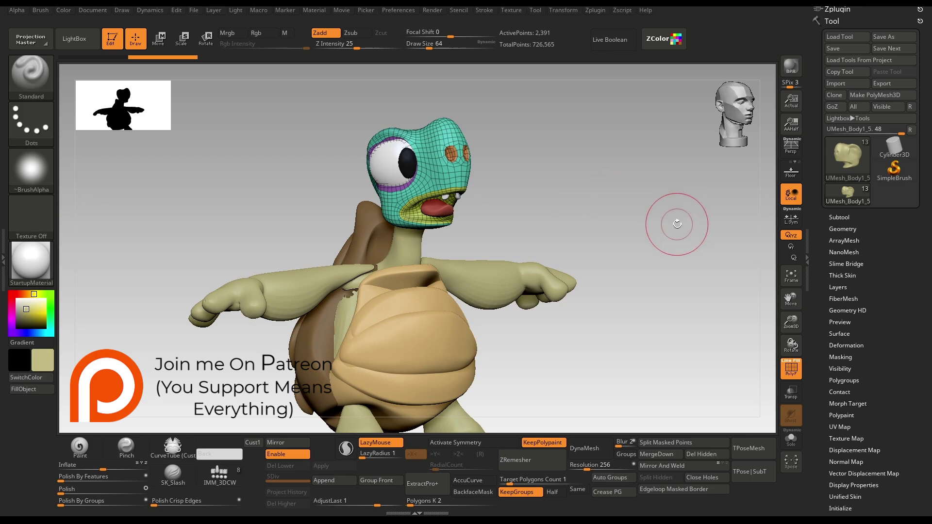
drag(672, 220, 649, 205)
key(shift+f)
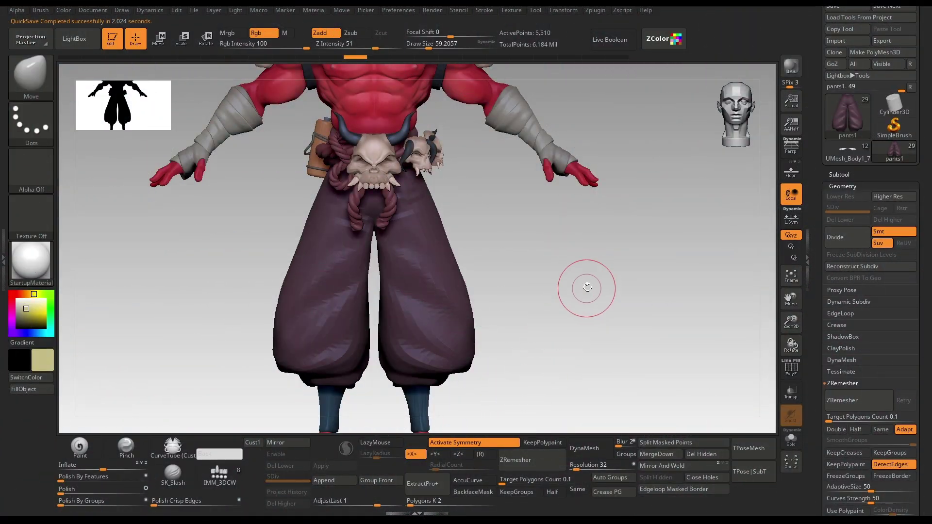
Show the demon character's pants alone with the polygroup wireframe displayed.
alt+drag(586, 288, 611, 280)
alt+drag(630, 226, 648, 192)
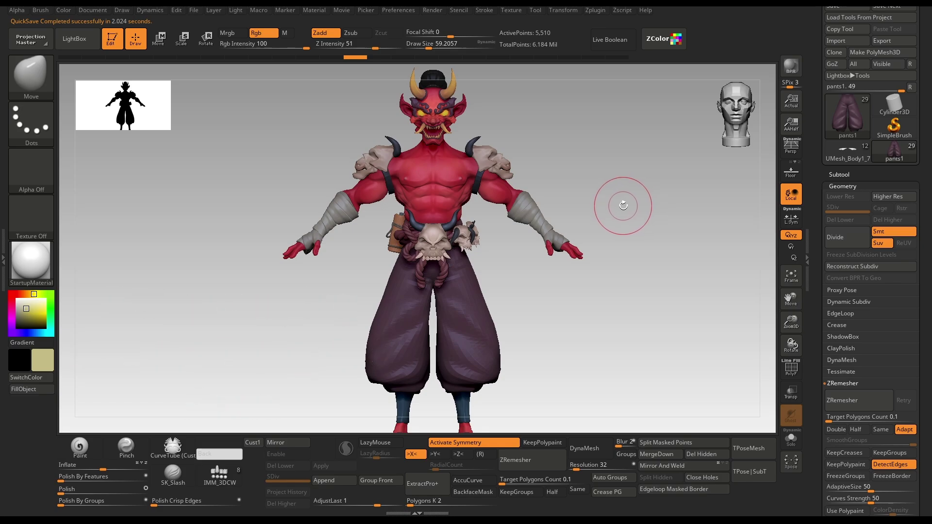
mouse_move(623, 206)
mouse_down()
mouse_move(616, 304)
mouse_move(632, 299)
mouse_up()
key(shift+f)
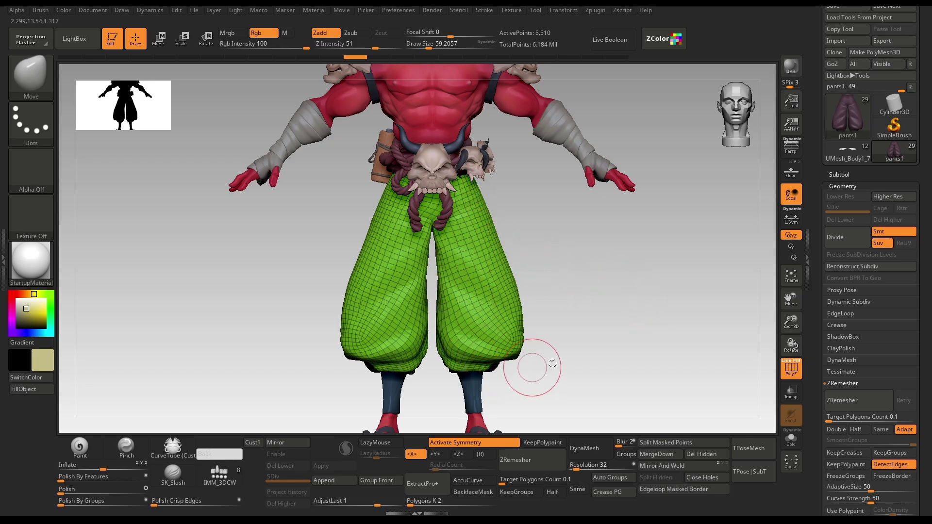
alt+drag(552, 363, 601, 325)
key(shift+s)
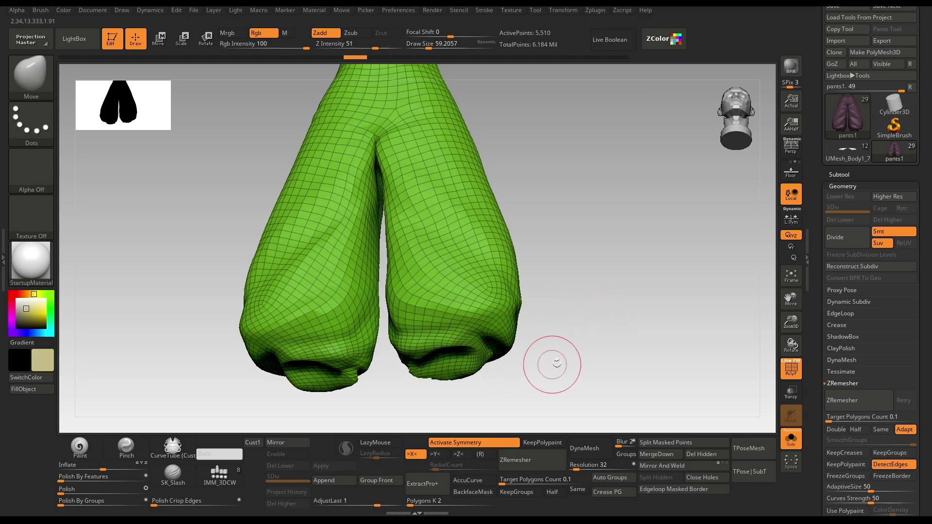
drag(556, 363, 486, 368)
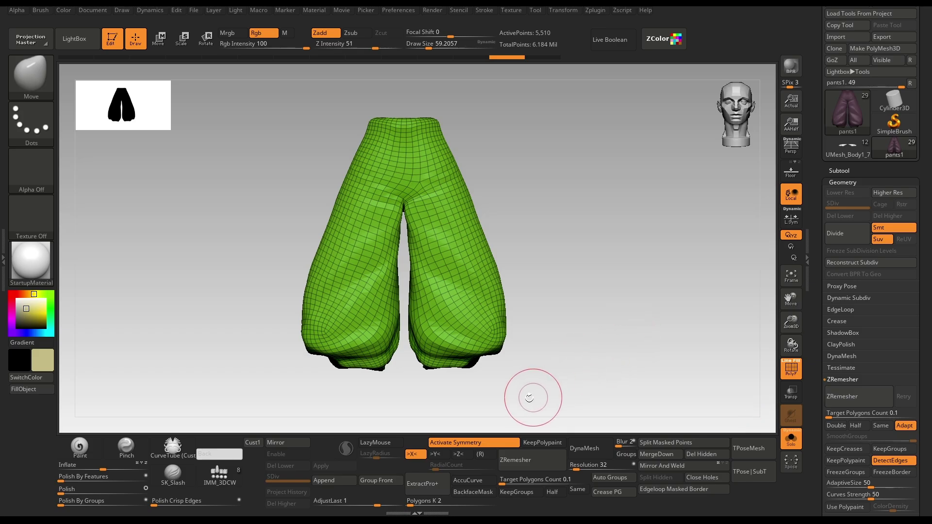
Mask the ankle cuffs and the waistband of the pants and assign each masked area its own polygroup.
ctrl+drag(545, 399, 402, 329)
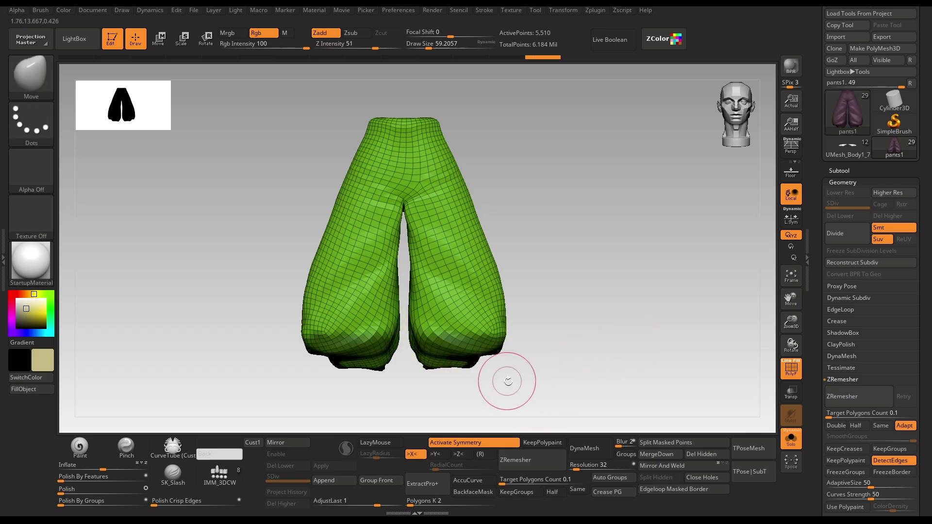
key(ctrl+w)
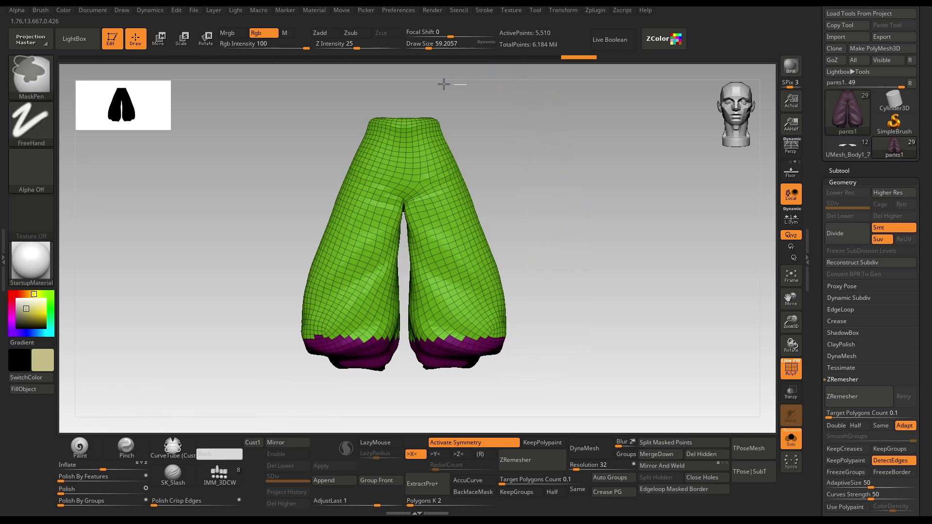
mouse_move(466, 84)
ctrl+mouse_down()
mouse_move(348, 121)
mouse_move(343, 135)
ctrl+mouse_up()
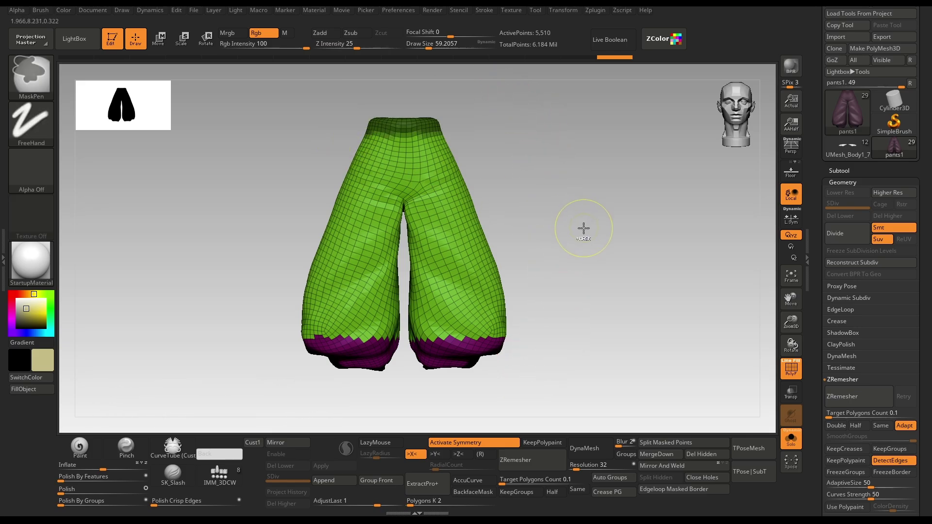
key(ctrl+w)
drag(582, 231, 548, 186)
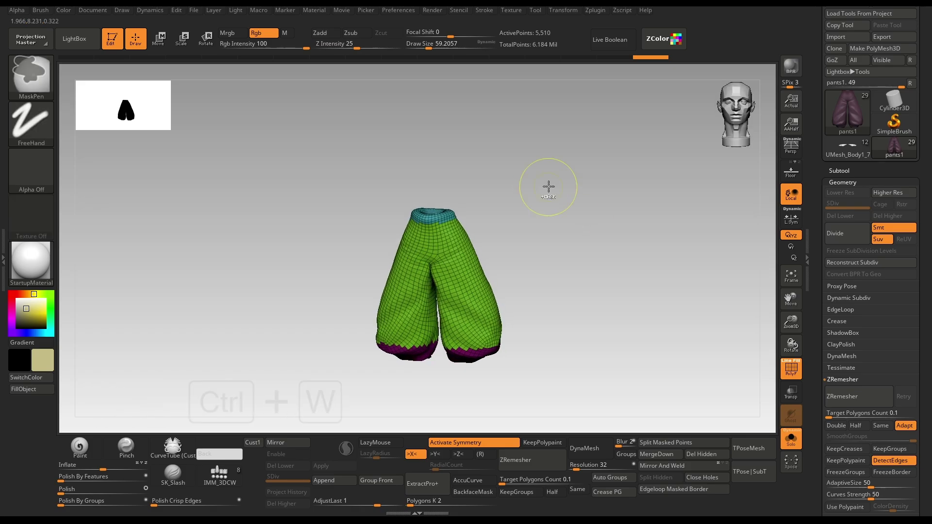
Isolate the main leg polygroup of the pants and delete the hidden waistband and cuffs.
ctrl+shift+click(431, 215)
ctrl+shift+click(432, 215)
drag(521, 328, 509, 278)
ctrl+shift+click(465, 324)
shift+drag(548, 237, 569, 279)
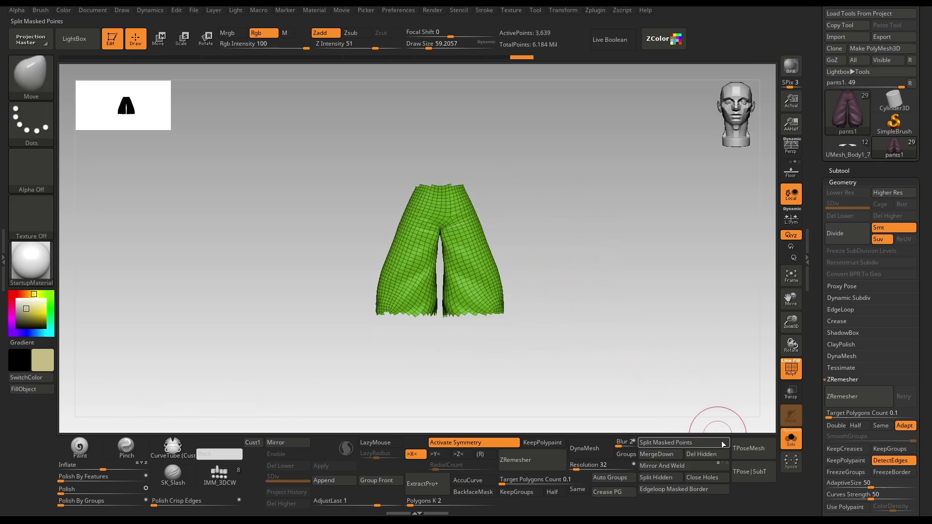
click(715, 454)
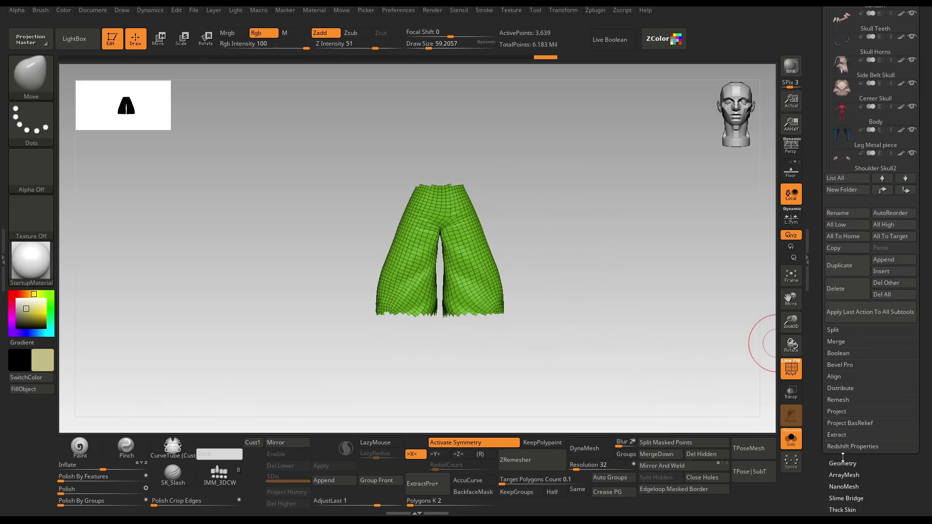
Smooth the jagged open borders of the pants with a Polish deformation of about 15.
click(843, 461)
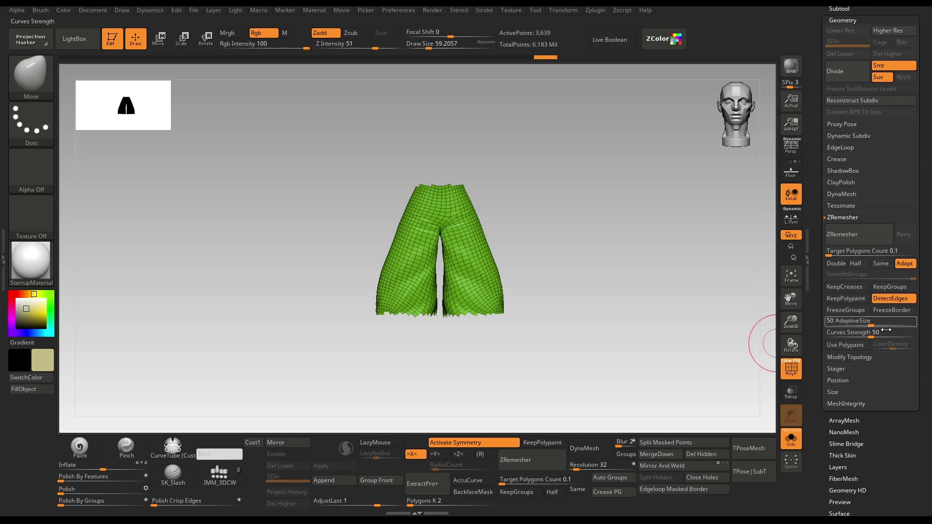
click(849, 357)
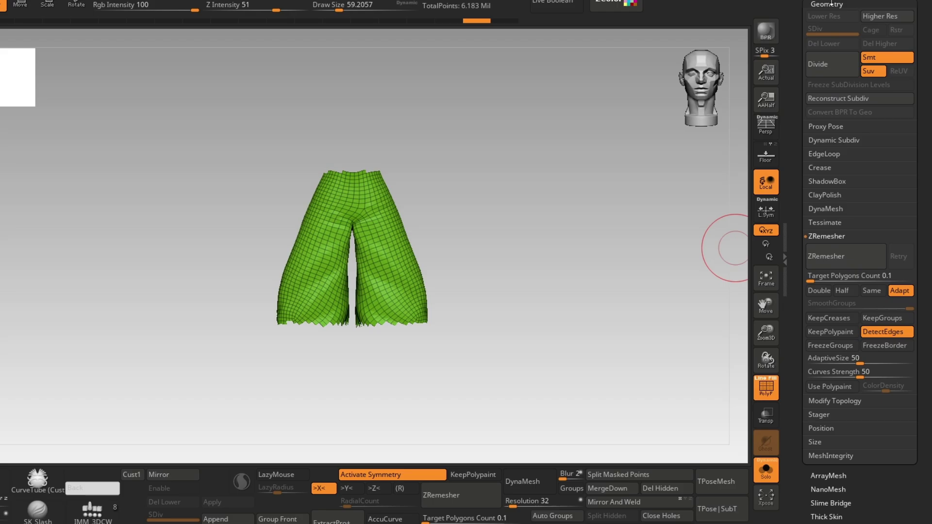
click(849, 42)
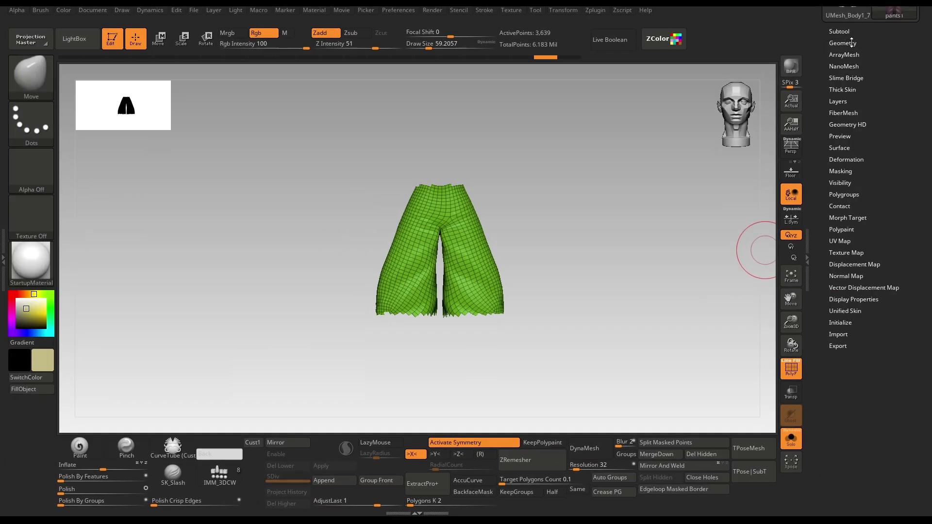
click(849, 159)
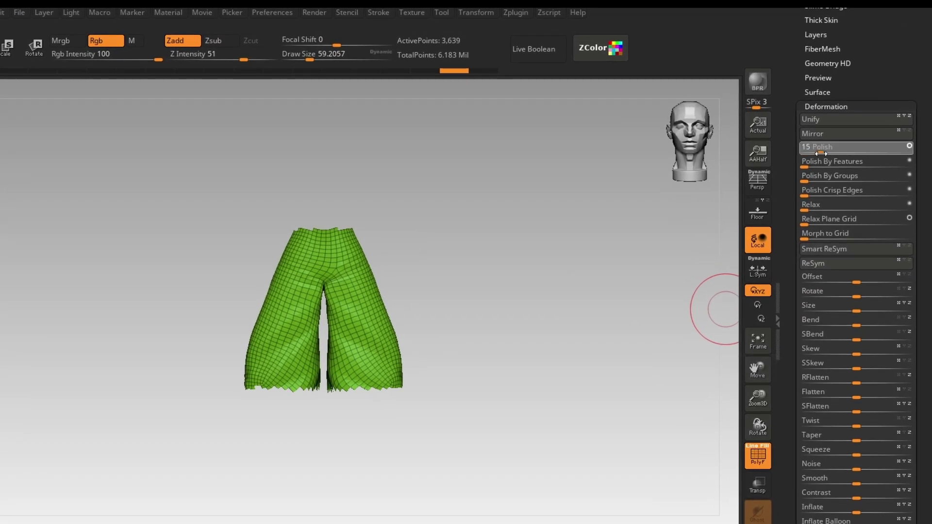
drag(820, 153, 824, 154)
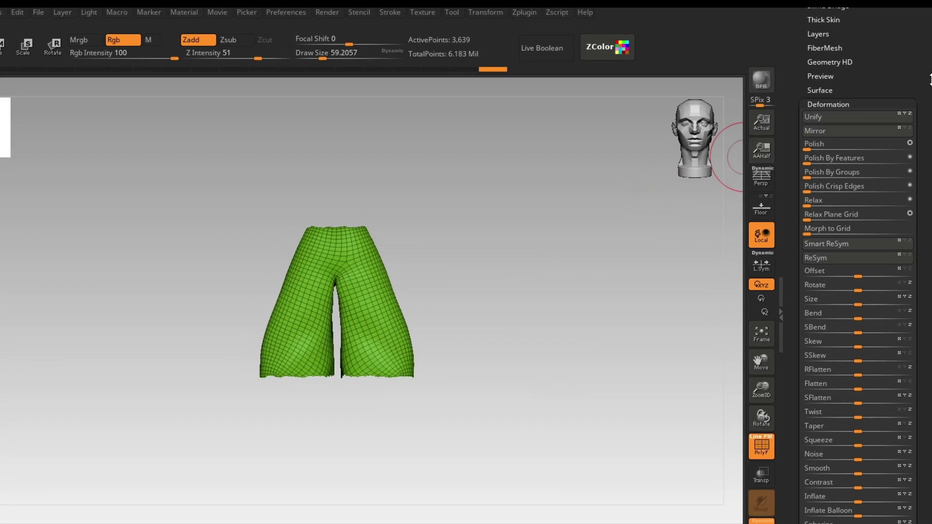
Remesh the polished pants with ZRemesher at a target polygon count of 0.1, with Adapt and DetectEdges on.
drag(930, 80, 920, 153)
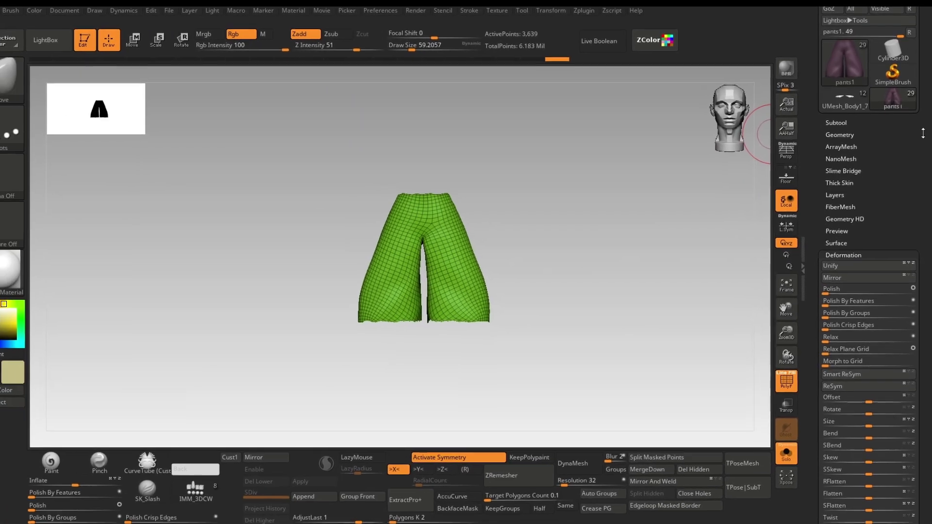
click(818, 156)
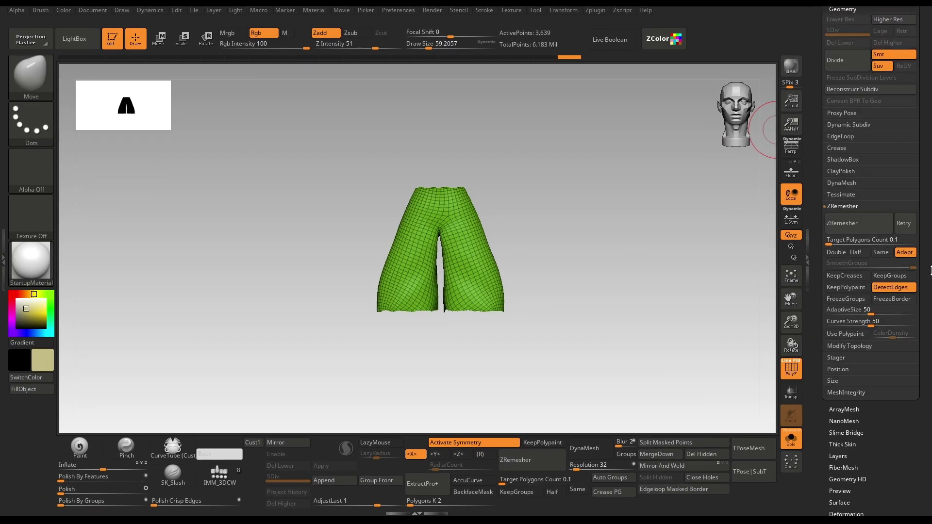
drag(930, 270, 930, 245)
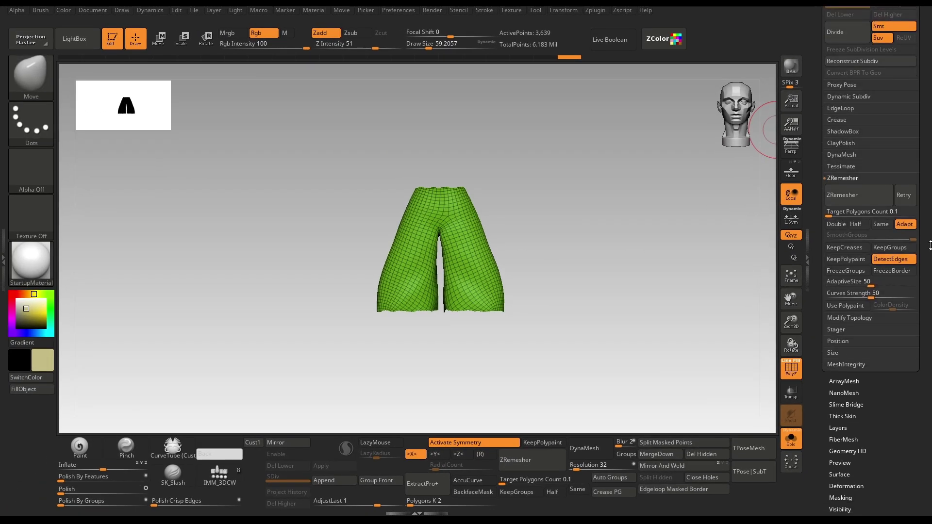
click(844, 199)
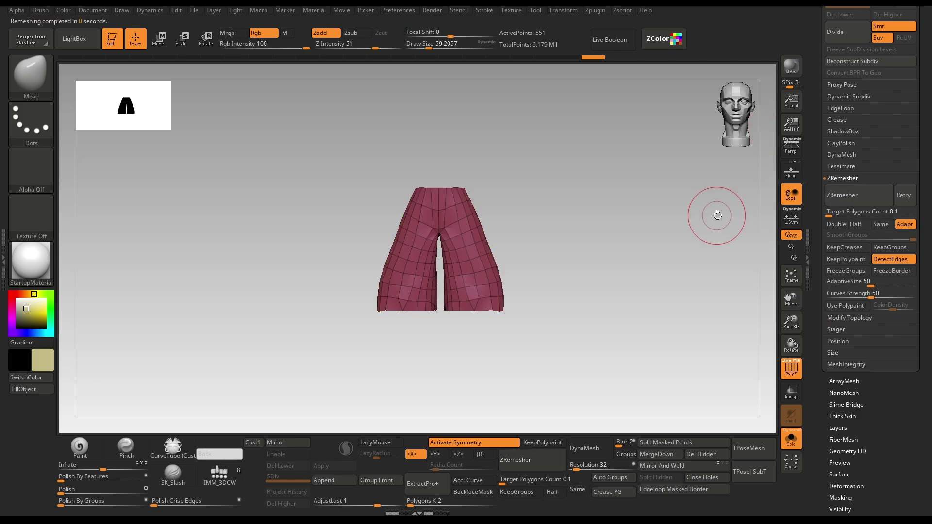
key(f)
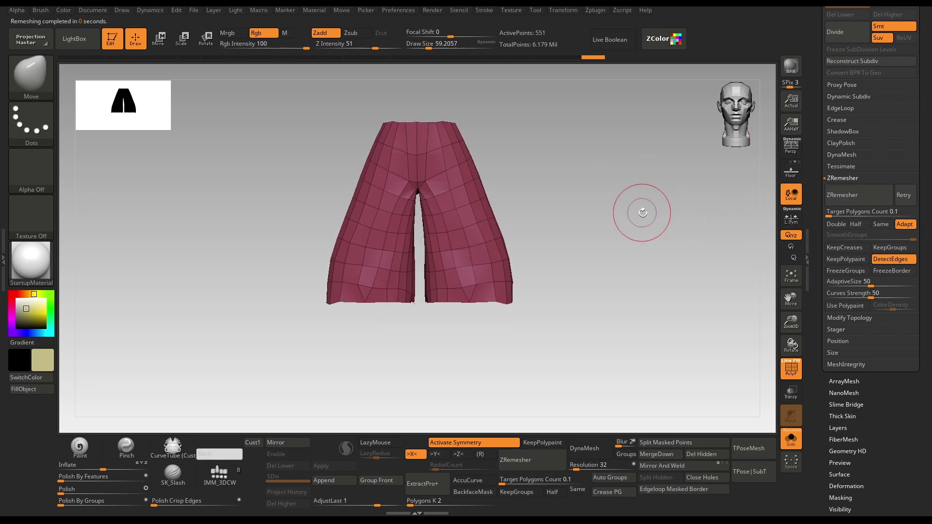
Clip the waist and leg hems of the pants to curved edges and remesh the result with ZRemesher.
mouse_move(640, 210)
mouse_down()
mouse_move(290, 235)
mouse_move(371, 304)
mouse_move(155, 397)
mouse_move(188, 416)
mouse_move(228, 399)
mouse_up()
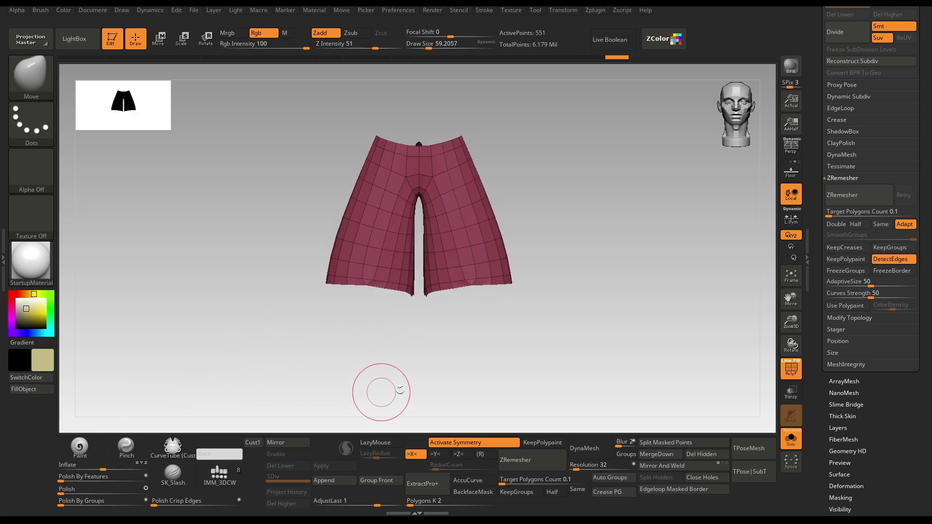
click(546, 458)
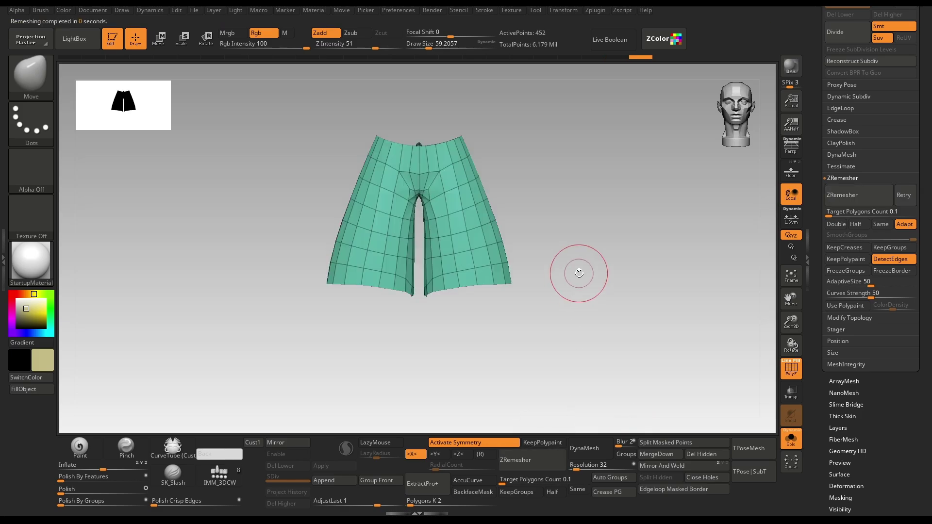
drag(640, 243, 450, 238)
Show the whole character again and adjust the shorts' hem with a resized Move Topological brush.
key(shift+alt+s)
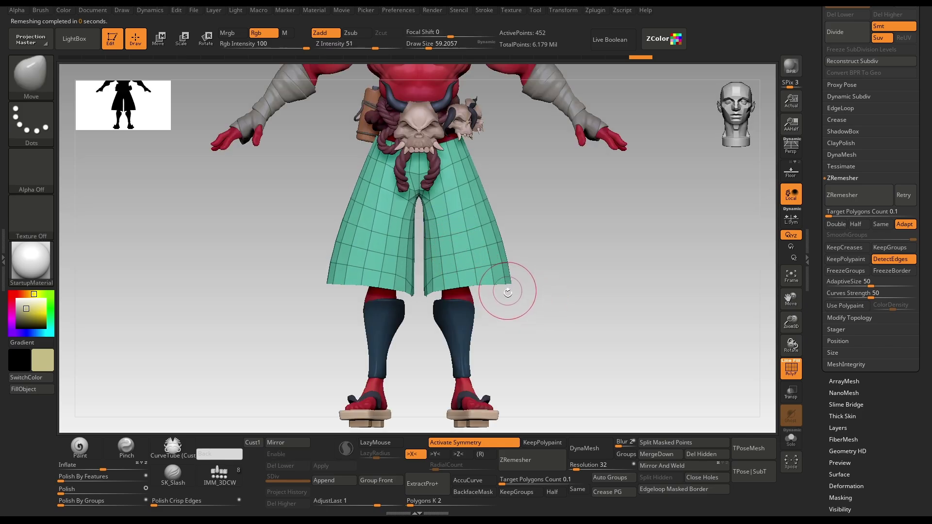
key(s)
mouse_move(484, 298)
mouse_down()
mouse_move(509, 298)
mouse_move(485, 328)
mouse_up()
key(b)
key(m)
key(t)
drag(500, 294, 488, 301)
key(s)
drag(505, 305, 484, 304)
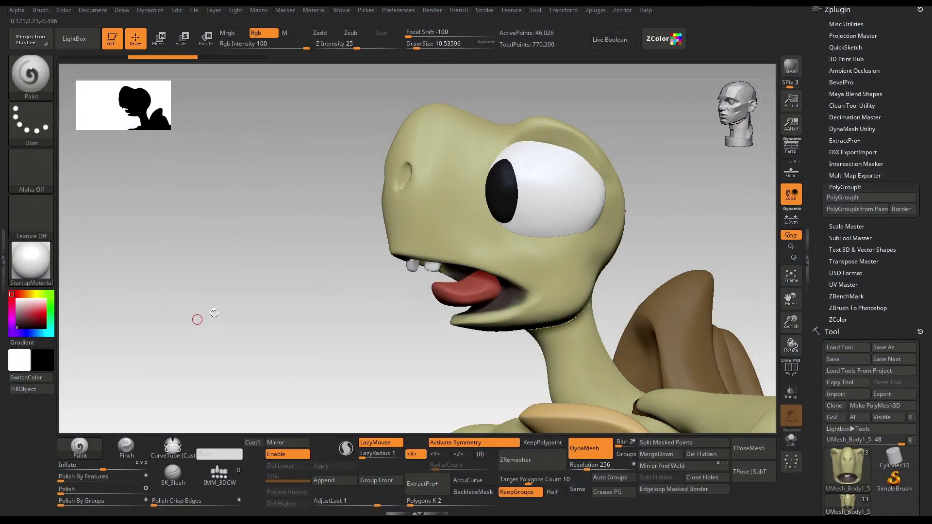
Examine the turtle's eyes, nostrils and mouth from several angles.
drag(372, 249, 417, 247)
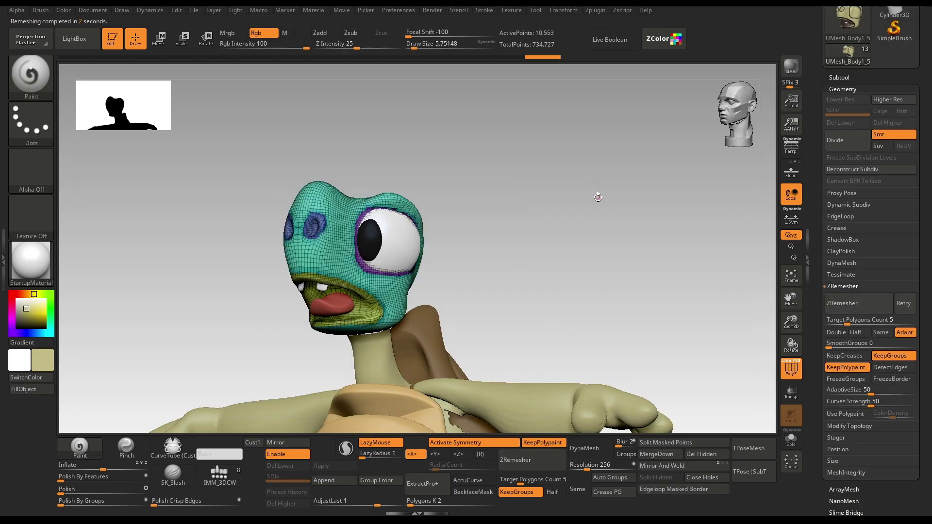
drag(597, 193, 636, 268)
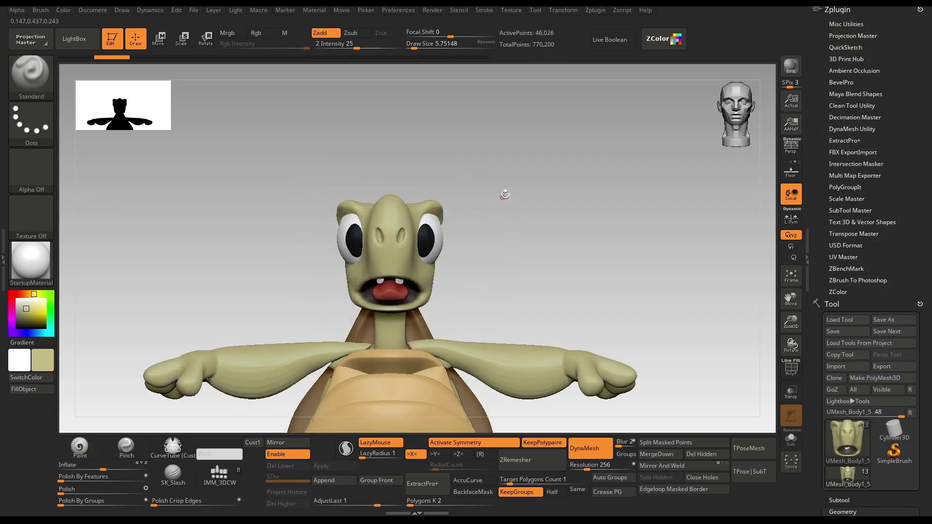
drag(501, 194, 617, 184)
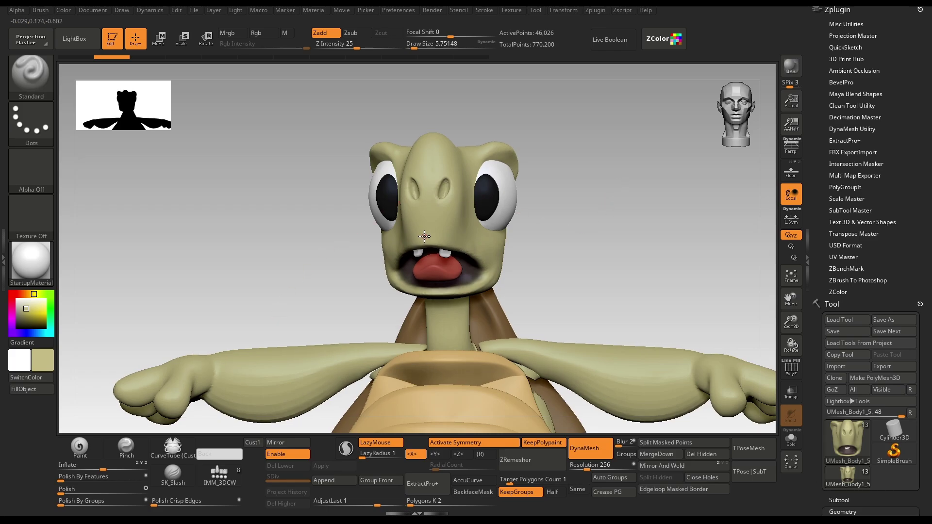
drag(534, 250, 364, 214)
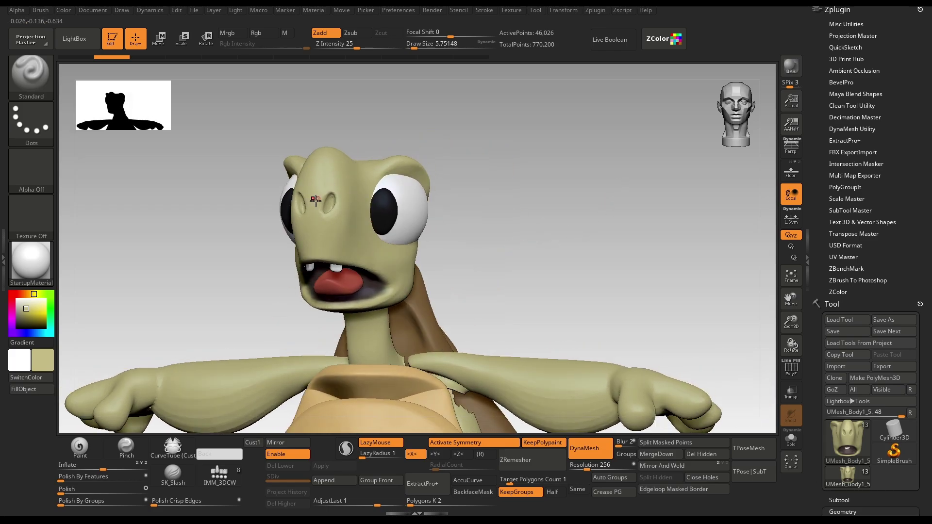
drag(526, 220, 275, 197)
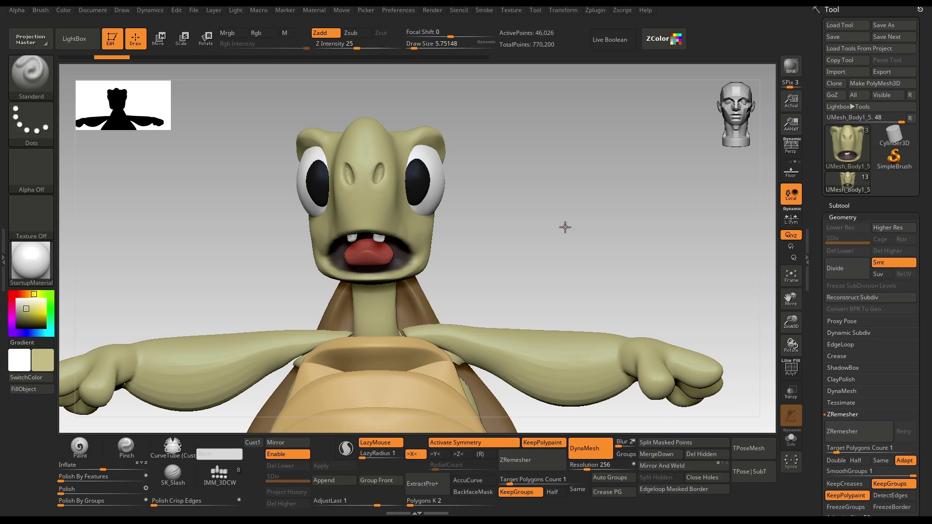
Dock the Zplugin palette beside the Tool palette and expand the PolyGroupIt options.
click(594, 12)
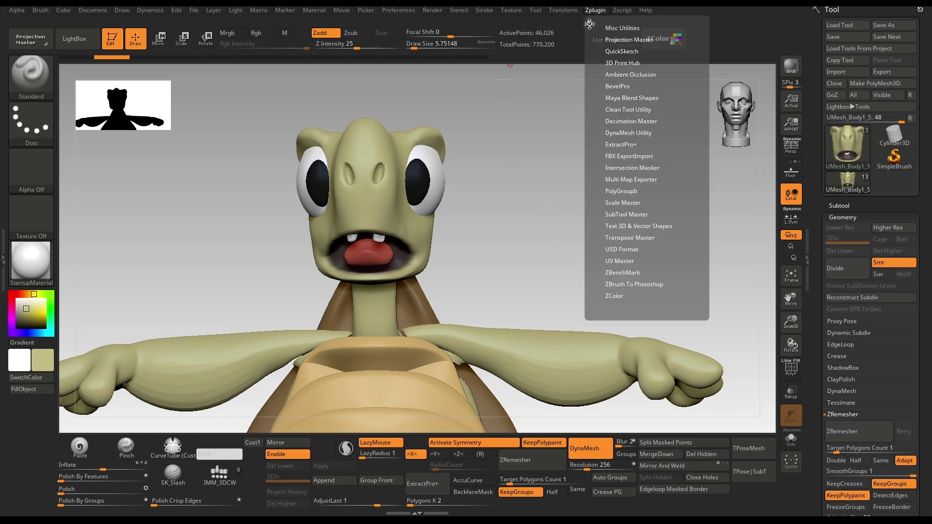
drag(589, 23, 878, 68)
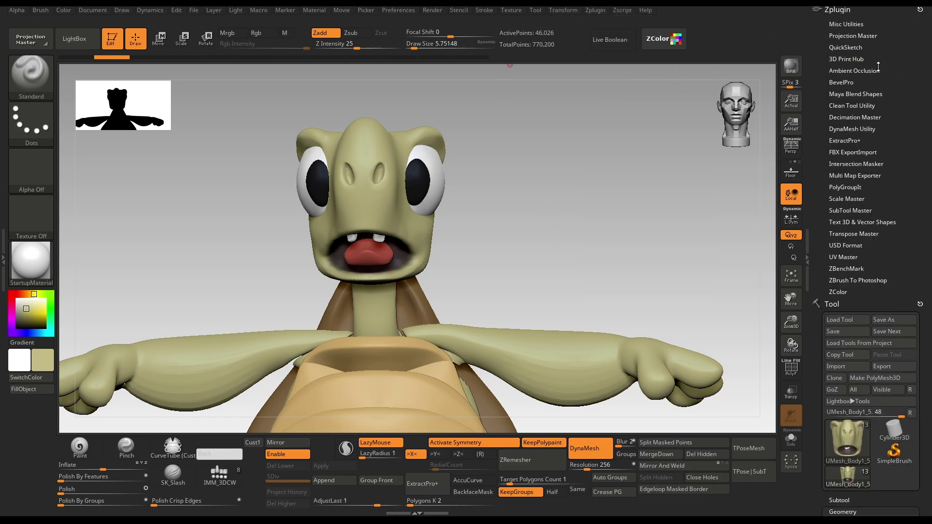
click(858, 188)
Choose black as the paint color and select the Paint brush for the turtle's head.
click(26, 320)
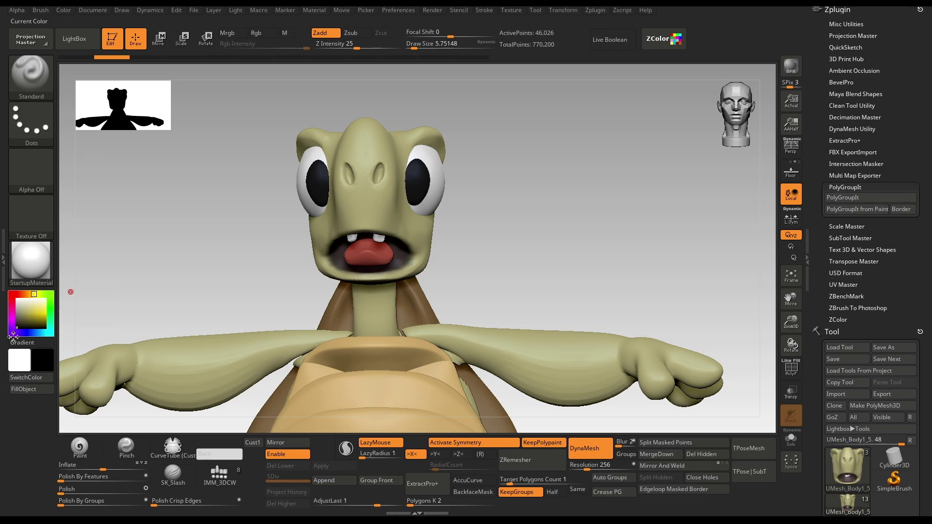
ctrl+right_drag(348, 251, 347, 291)
click(78, 449)
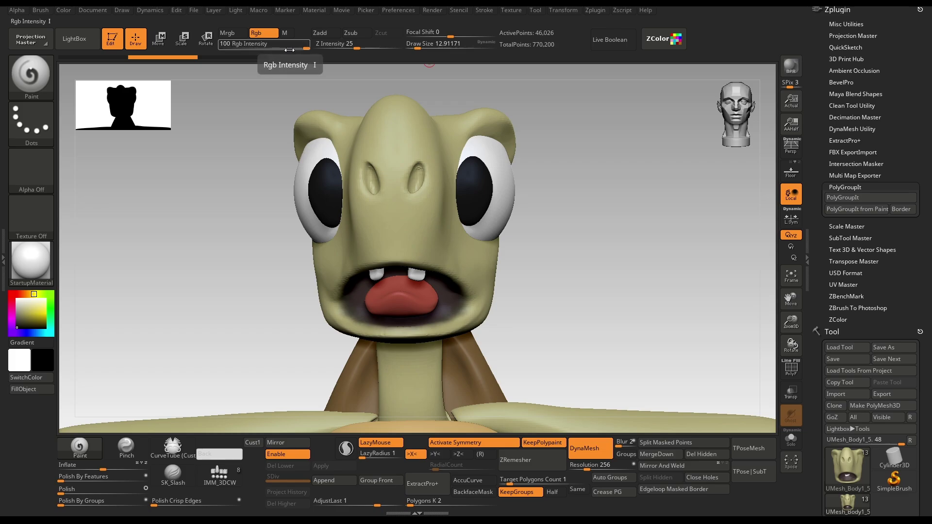
Set the brush's Focal Shift to -100 and paint a black outline around the turtle's mouth.
drag(449, 34, 404, 36)
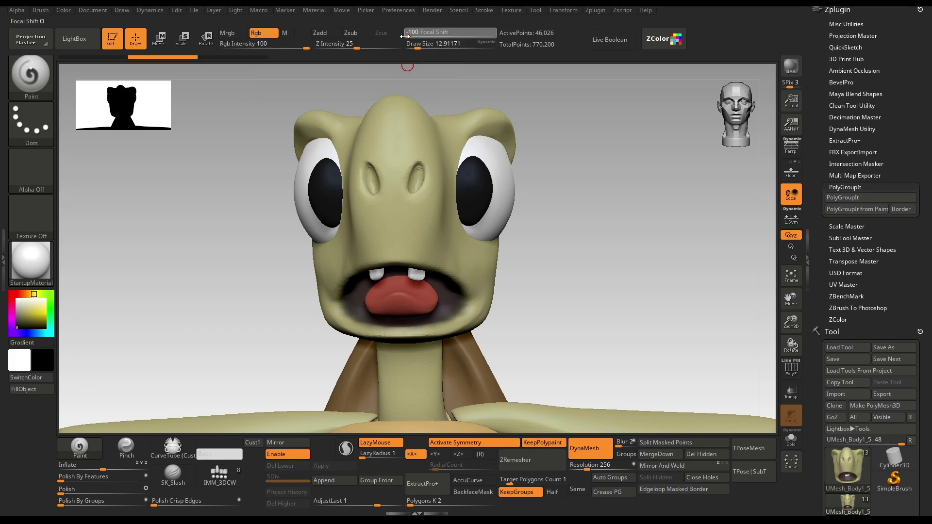
drag(395, 253, 478, 301)
drag(697, 121, 602, 127)
mouse_move(509, 302)
mouse_down()
mouse_move(517, 331)
mouse_move(430, 334)
mouse_up()
mouse_move(268, 297)
mouse_down()
mouse_move(290, 315)
mouse_move(349, 315)
mouse_up()
Adjust the brush size and paint black outlines around the turtle's nostrils and eyes.
key(s)
drag(438, 196, 436, 201)
drag(631, 204, 534, 208)
key(s)
mouse_move(616, 228)
mouse_down()
mouse_move(577, 311)
mouse_move(495, 199)
mouse_move(534, 189)
mouse_up()
drag(310, 166, 635, 248)
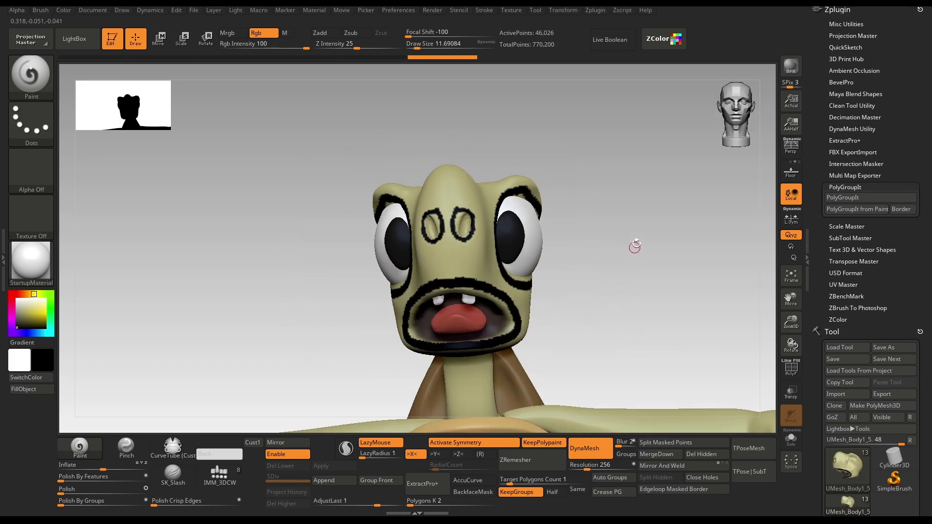
Generate polygroups on the turtle's head with PolyGroupIt from Paint and check them.
click(829, 207)
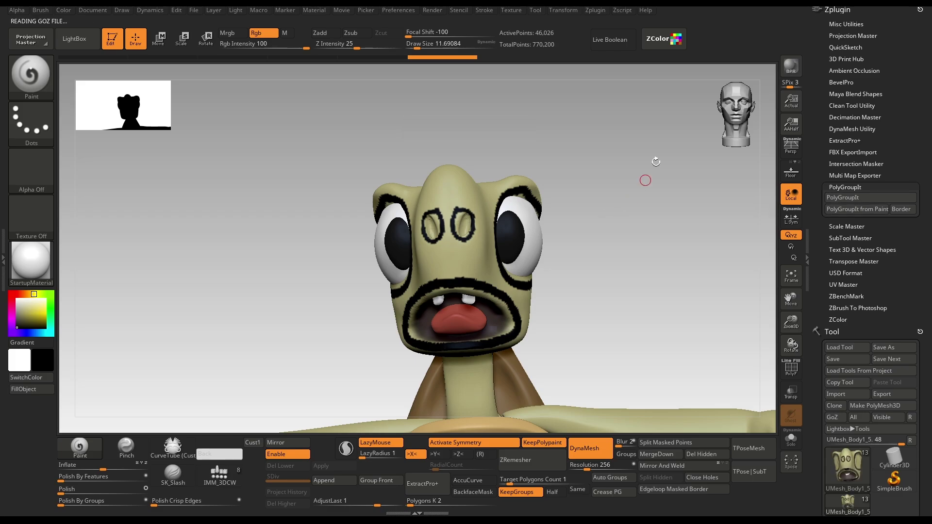
key(shift+f)
drag(692, 263, 565, 226)
drag(680, 216, 649, 210)
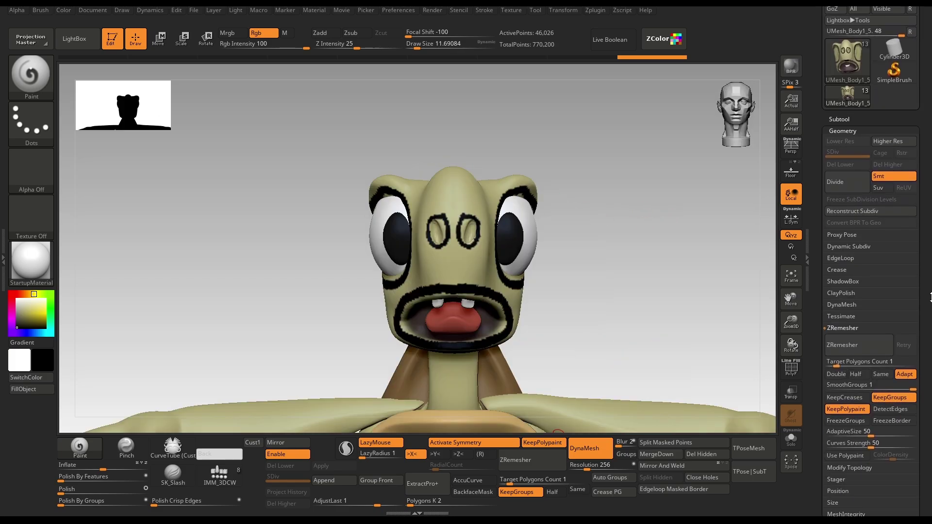
ZRemesh the turtle's head with KeepGroups on and a target polygon count of 1, and inspect its wireframe.
drag(929, 298, 931, 288)
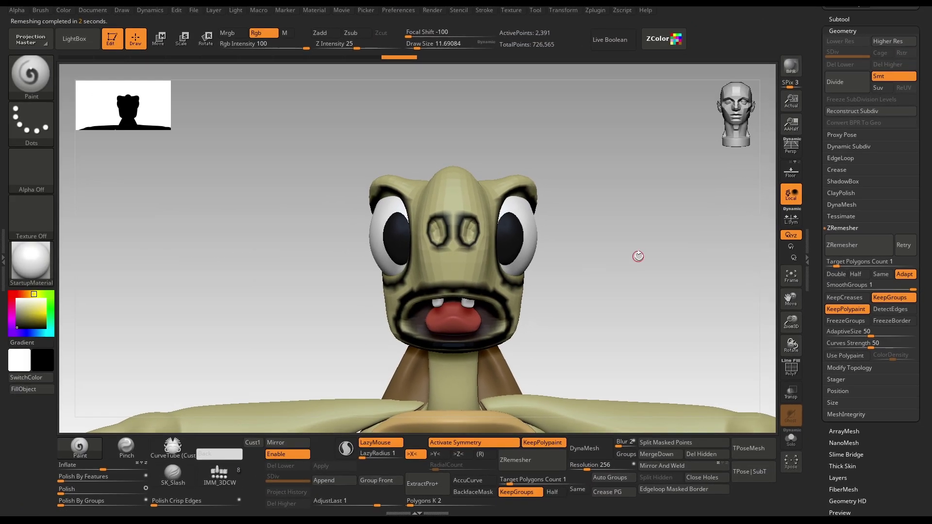
key(shift+f)
drag(676, 253, 578, 271)
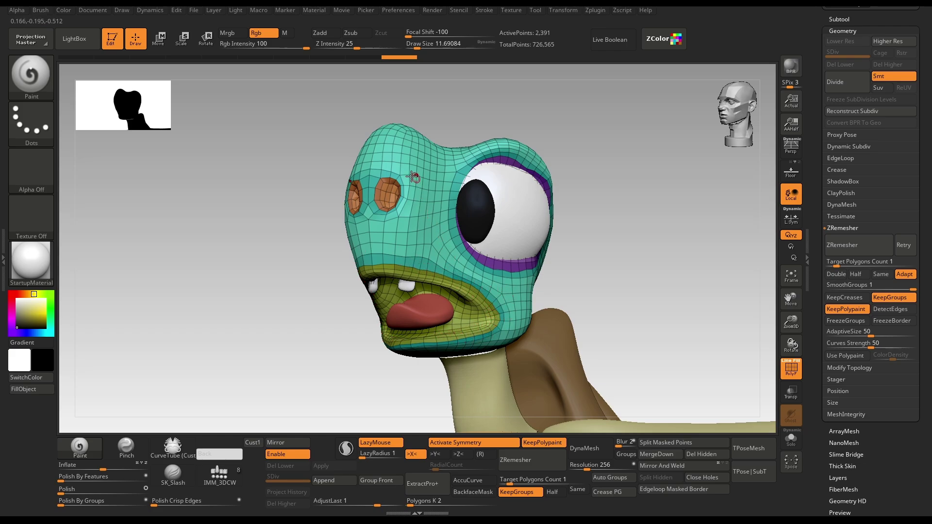
drag(305, 257, 496, 288)
drag(604, 282, 595, 249)
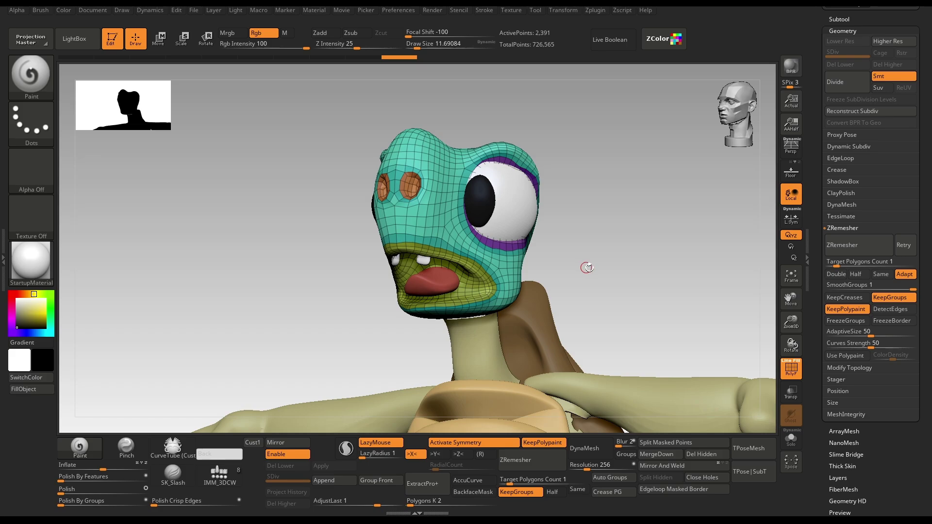
drag(612, 256, 623, 255)
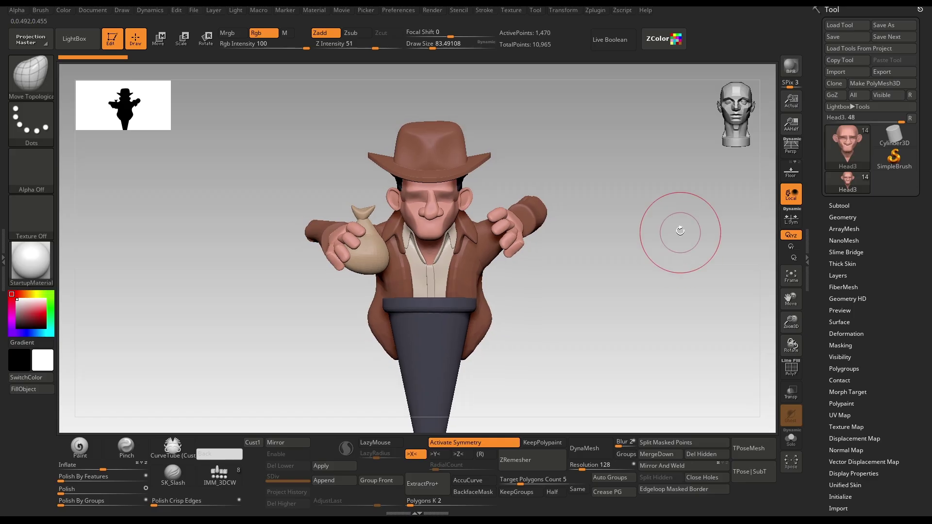
Examine the polygroups on the head of the character wearing the hat.
mouse_move(678, 228)
mouse_down()
mouse_move(677, 262)
mouse_move(693, 270)
mouse_move(680, 254)
mouse_move(653, 262)
mouse_move(663, 263)
mouse_up()
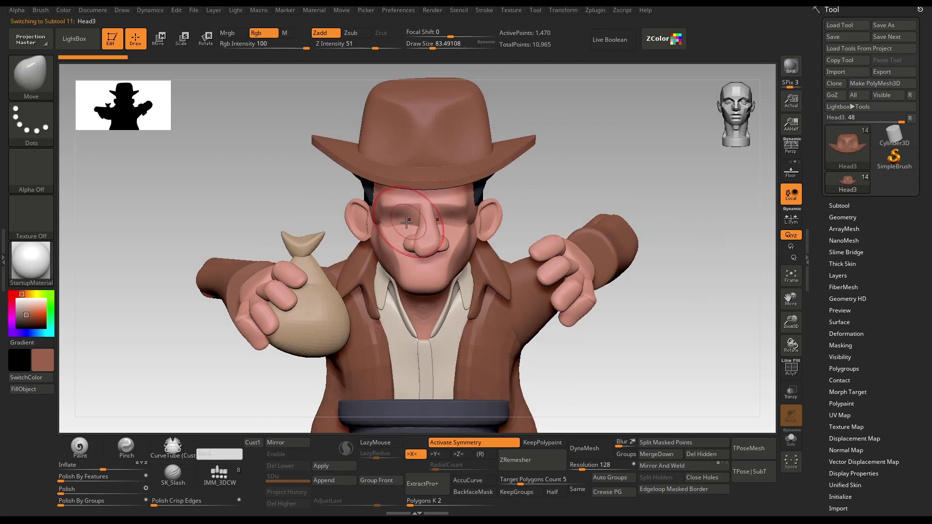
drag(610, 165, 611, 159)
key(shift+f)
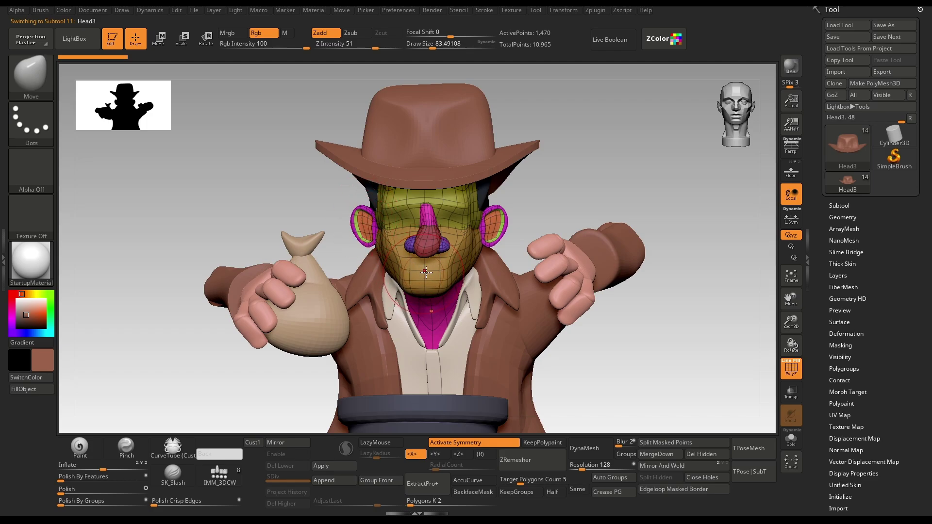
key(shift+f)
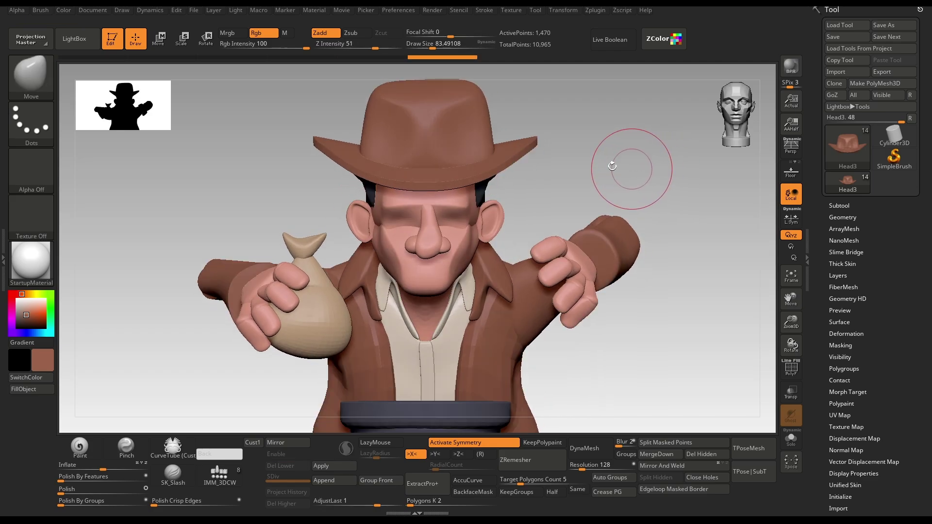
Make the hat the active subtool and display its polygroups in a close view.
alt+click(454, 128)
key(shift+f)
alt+drag(619, 138, 708, 272)
Mask everything except the hat's crown polygroup with the gizmo, and invert and clear that mask.
key(w)
ctrl+click(500, 216)
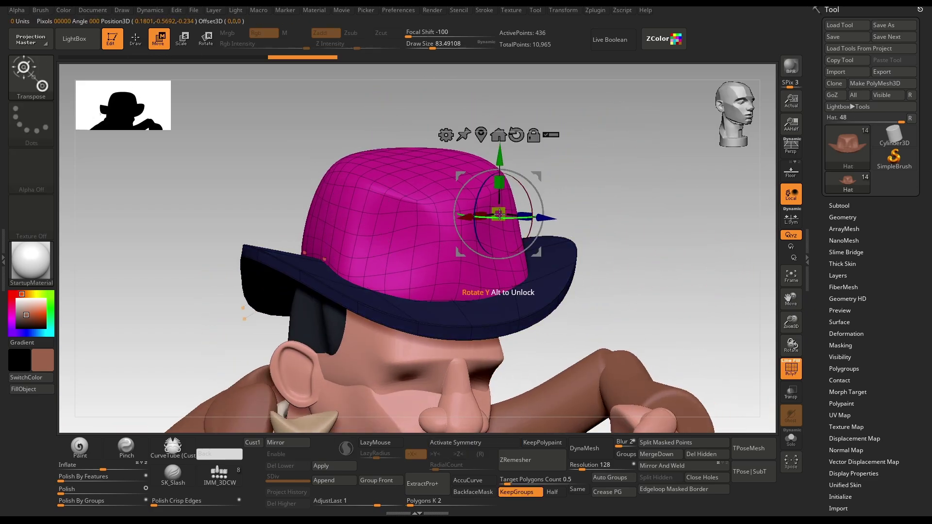
ctrl+click(690, 276)
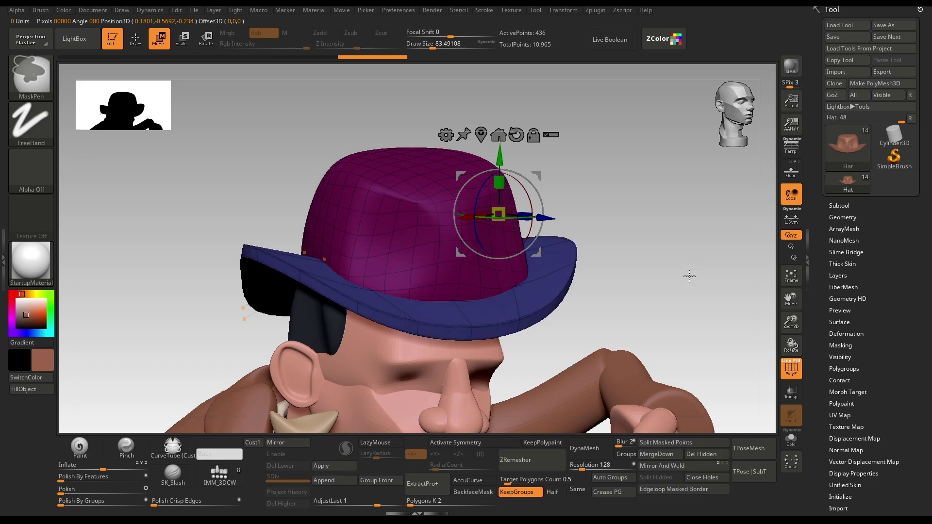
ctrl+click(689, 276)
key(q)
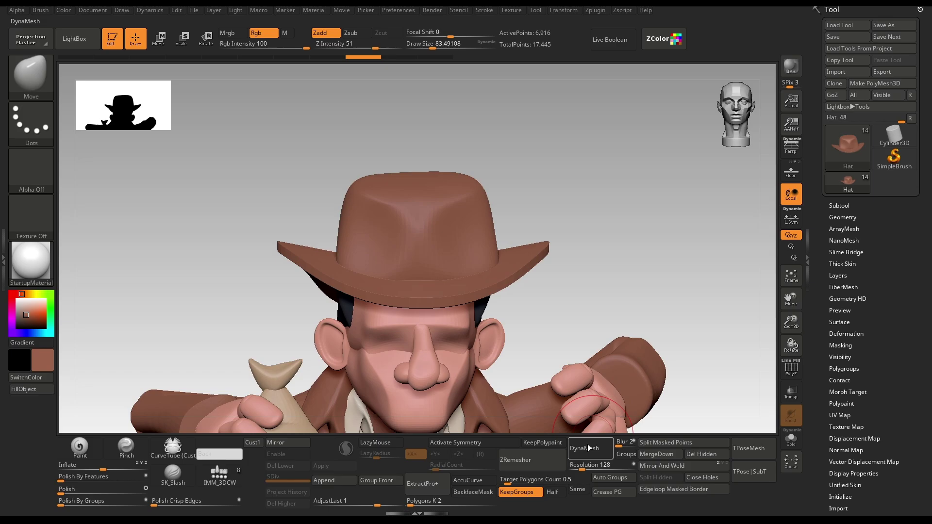
Try to DynaMesh the hat at resolution 128 and check its wireframe.
click(587, 447)
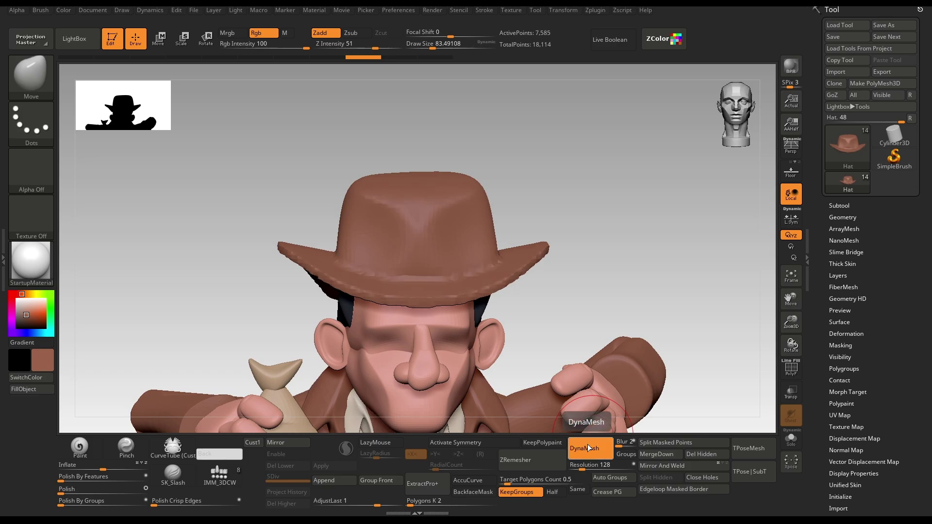
key(shift+f)
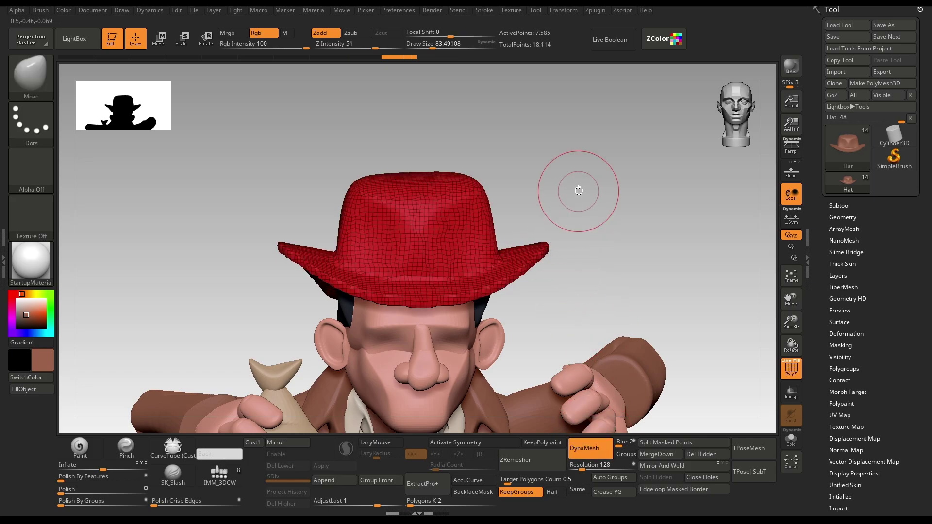
drag(578, 191, 486, 240)
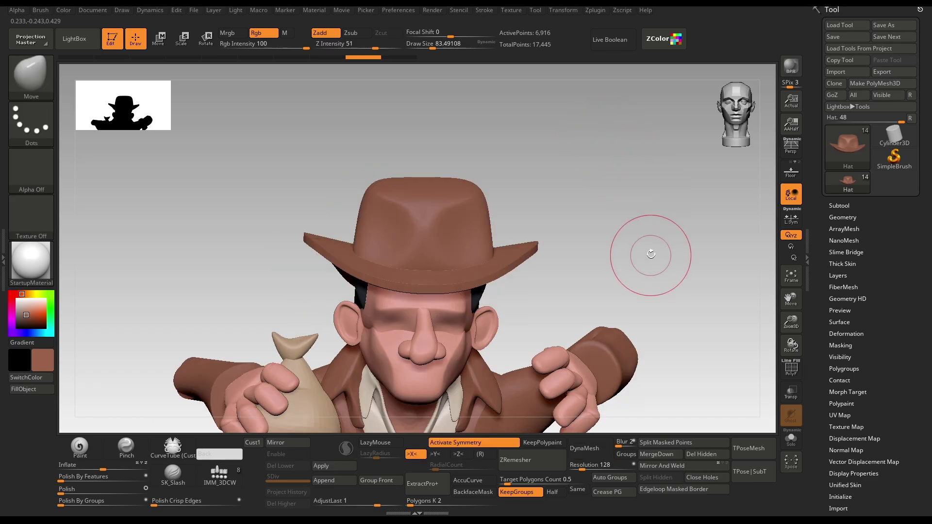
Turn off symmetry for the hat and display its polygroup wireframe.
mouse_move(649, 250)
mouse_down()
mouse_move(645, 225)
mouse_move(645, 256)
mouse_move(643, 246)
mouse_move(619, 257)
mouse_up()
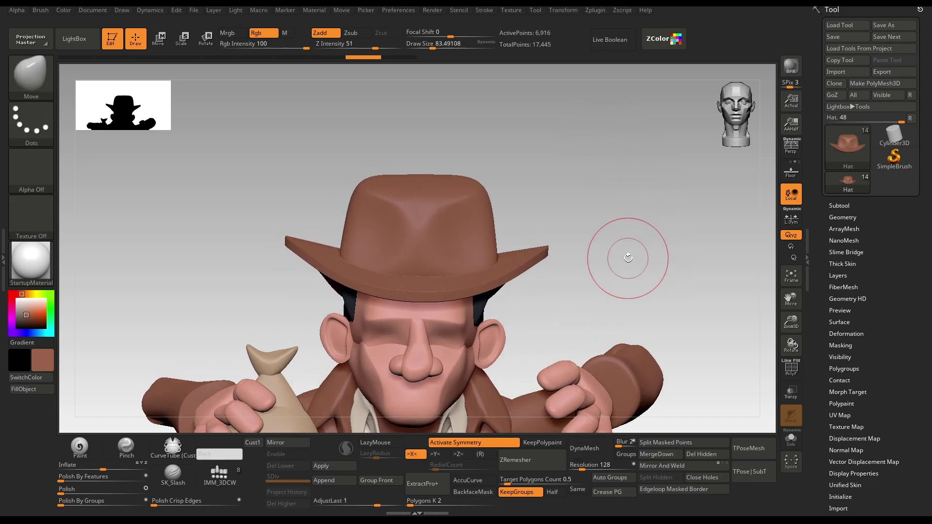
click(464, 442)
key(shift+f)
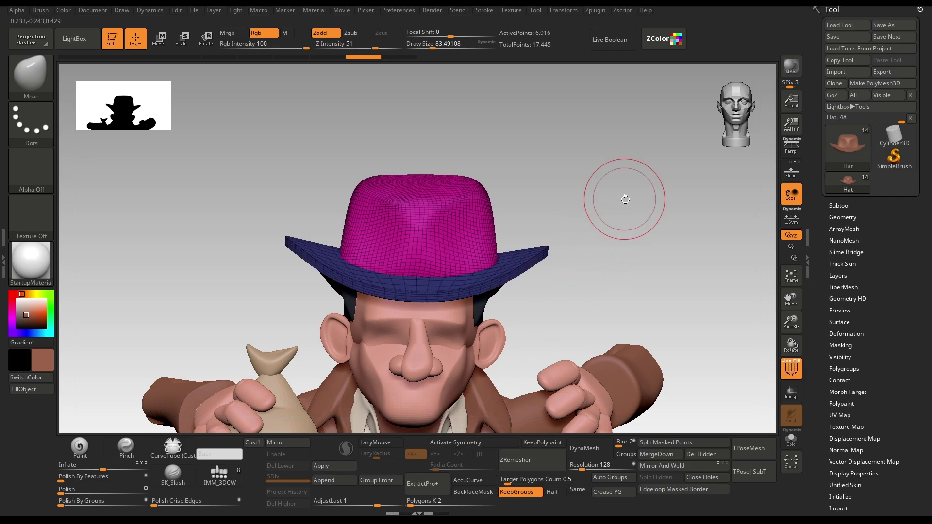
Remesh the hat with the gizmo's Remesh By Union, inspect the joined crown and brim, and accept the result.
key(w)
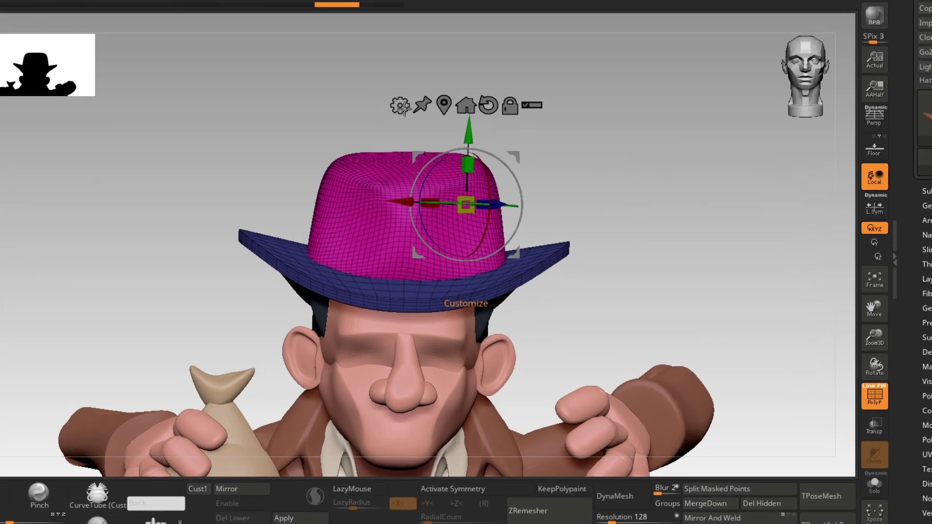
click(414, 138)
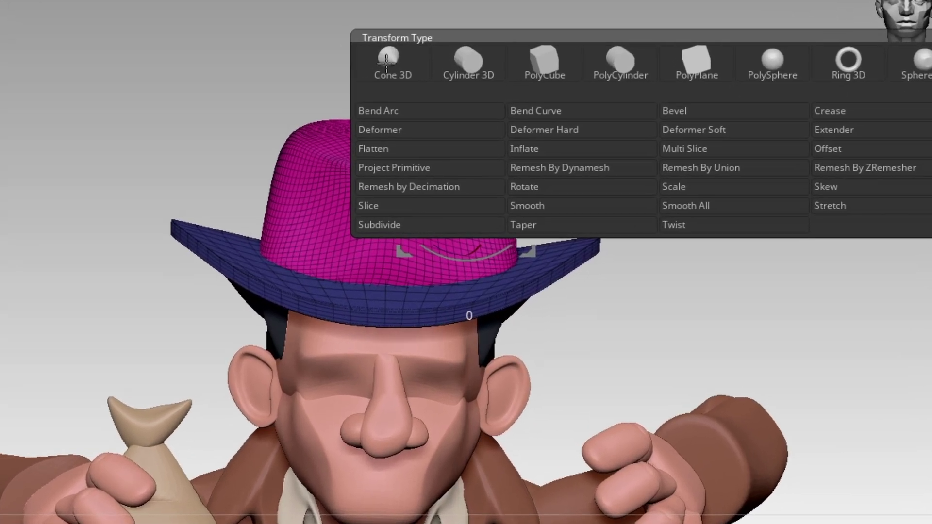
click(700, 164)
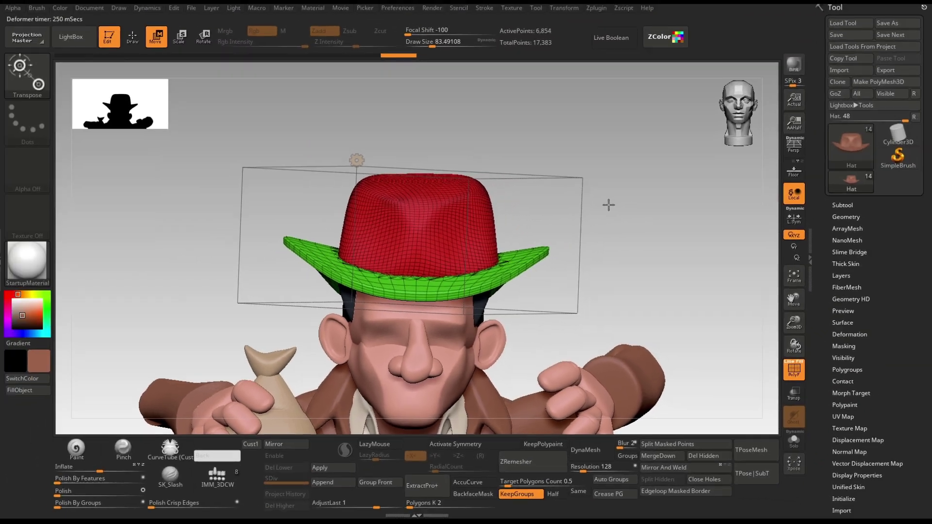
drag(608, 205, 639, 189)
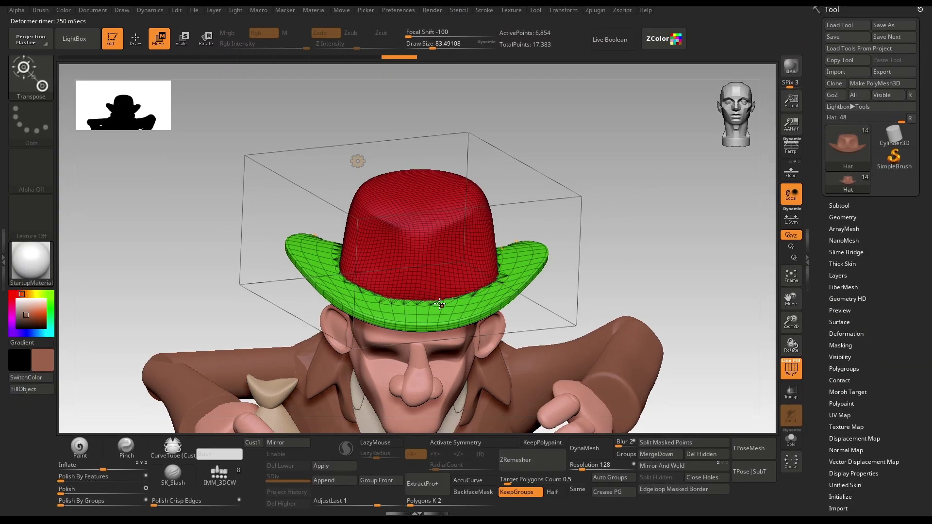
key(shift+f)
drag(626, 267, 628, 220)
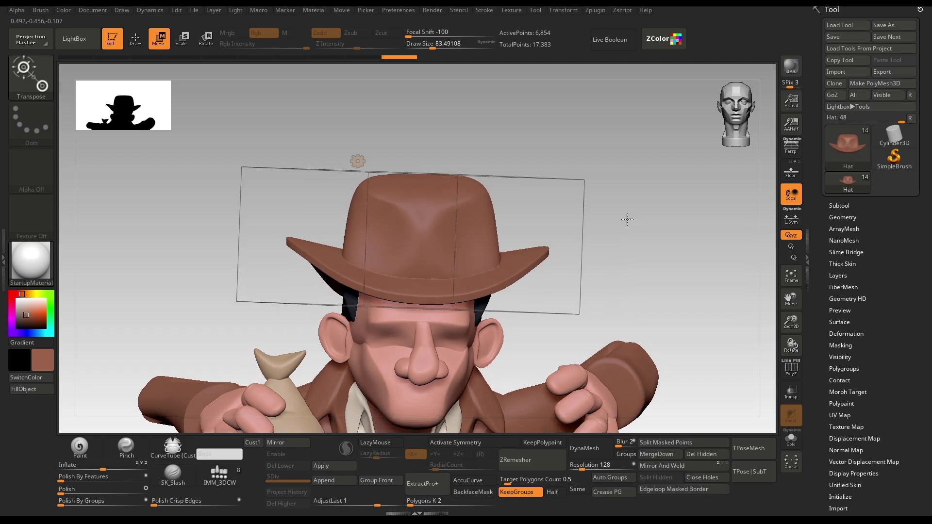
click(358, 161)
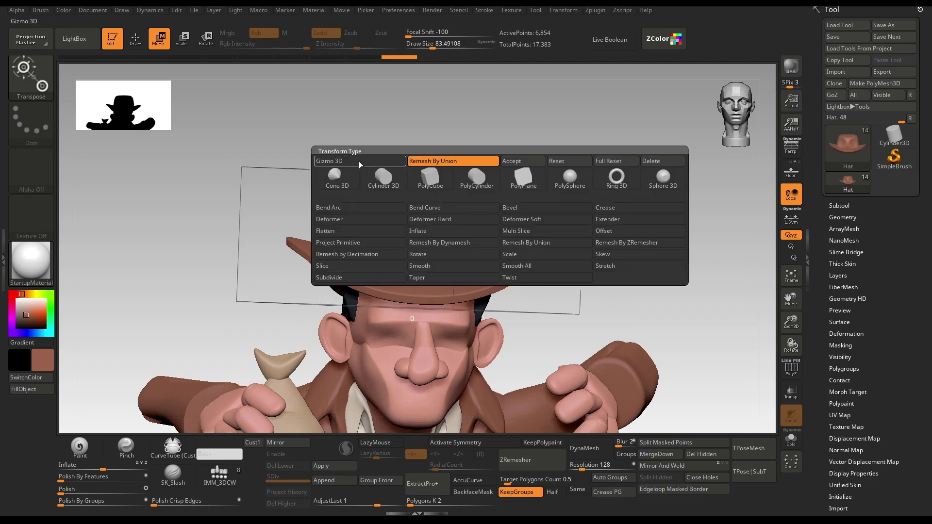
click(526, 160)
key(q)
ZRemesh the hat with KeepGroups on and a target polygon count of 0.5, and inspect its topology.
key(shift+f)
ctrl+right_drag(622, 184, 630, 212)
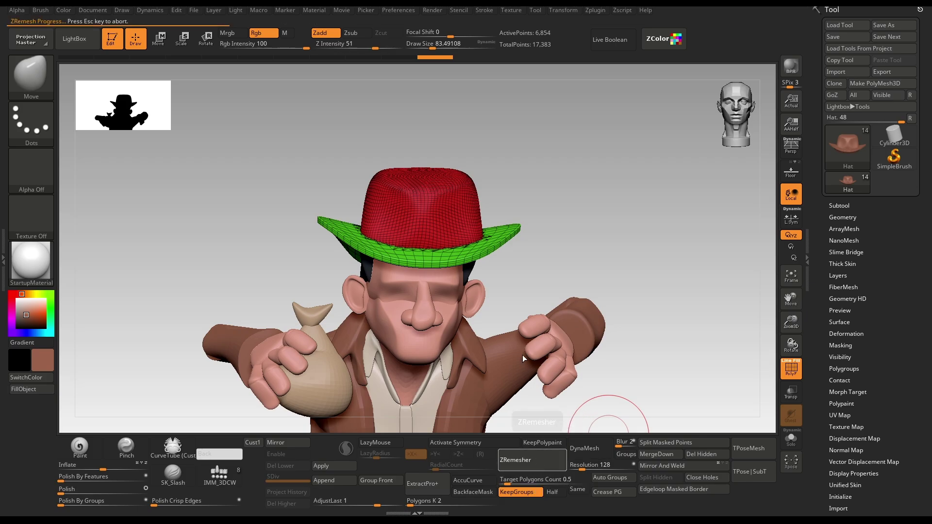
drag(588, 202, 624, 241)
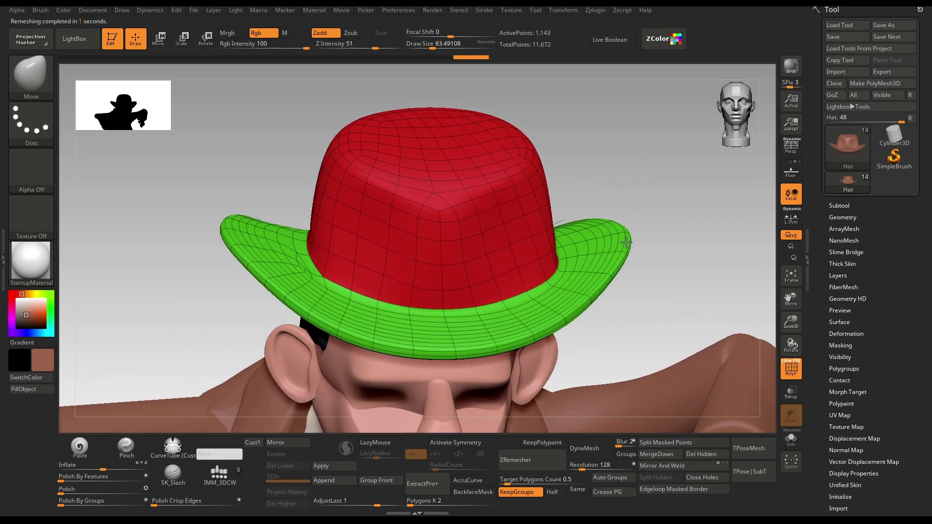
mouse_move(640, 177)
alt+mouse_down()
mouse_move(634, 198)
mouse_move(553, 291)
mouse_move(561, 244)
mouse_move(551, 187)
mouse_move(582, 177)
mouse_move(578, 185)
alt+mouse_up()
key(shift+f)
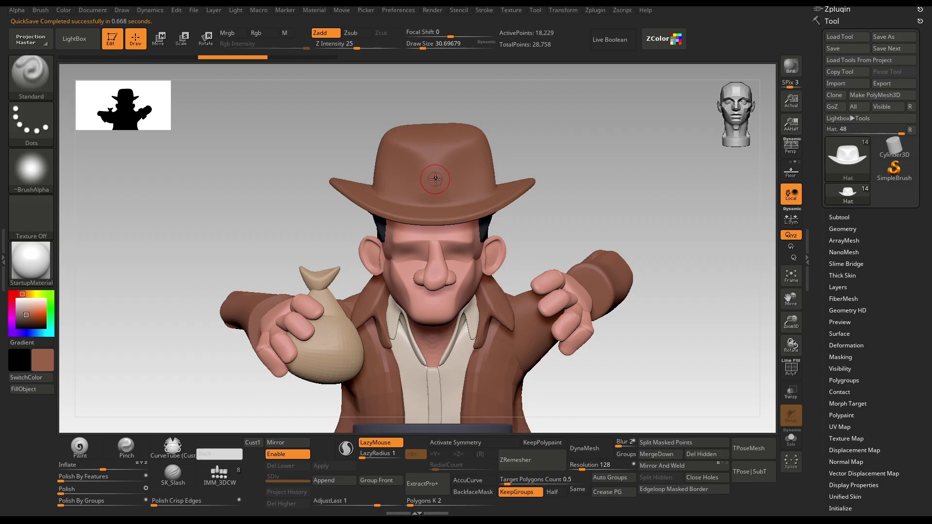
Paint a round mask on the front of the hat's crown.
key(ctrl)
ctrl+right_drag(590, 144, 596, 157)
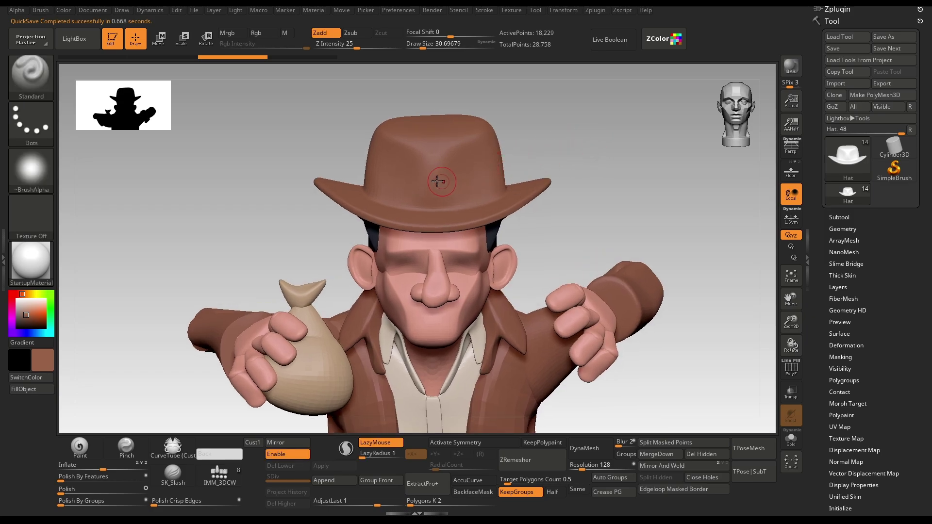
key(ctrl)
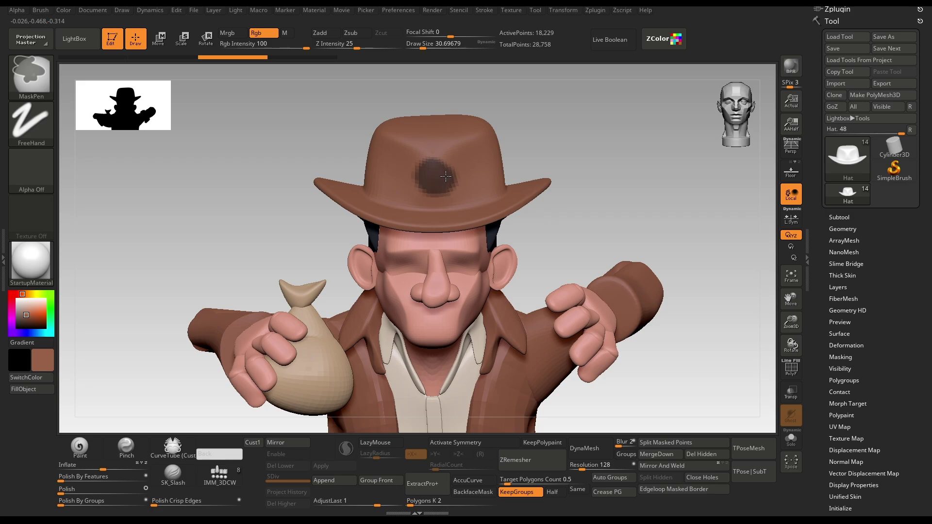
ctrl+drag(446, 176, 447, 166)
mouse_move(645, 194)
alt+mouse_down()
mouse_move(632, 223)
mouse_move(658, 149)
alt+mouse_up()
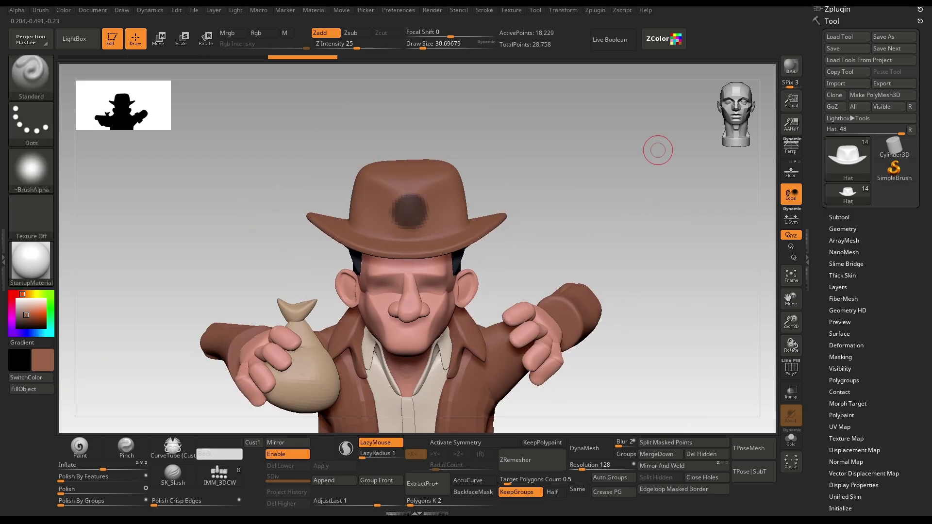
Turn the masked circle on the hat into its own polygroup and display the wireframe.
key(ctrl+w)
key(shift+f)
alt+drag(544, 162, 557, 208)
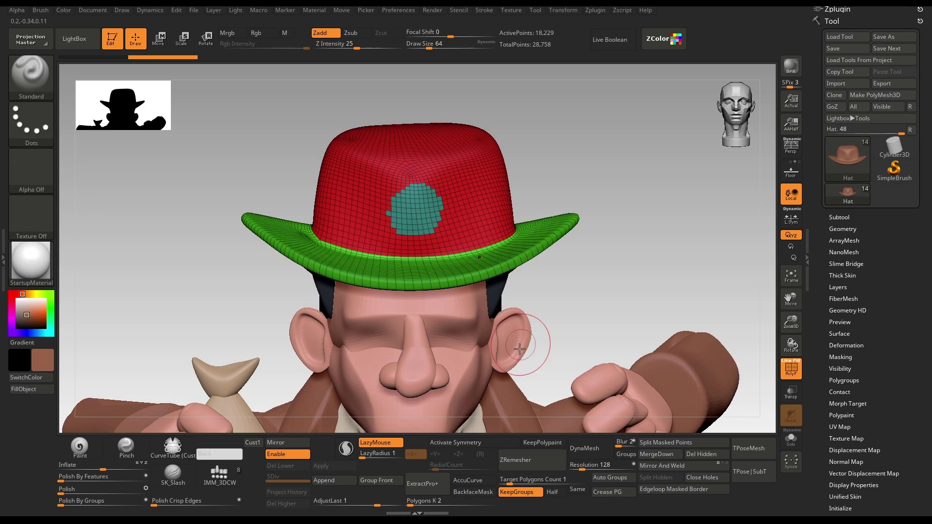
ZRemesh the hat with KeepGroups on and a target polygon count of 1, and undo the remesh.
click(519, 462)
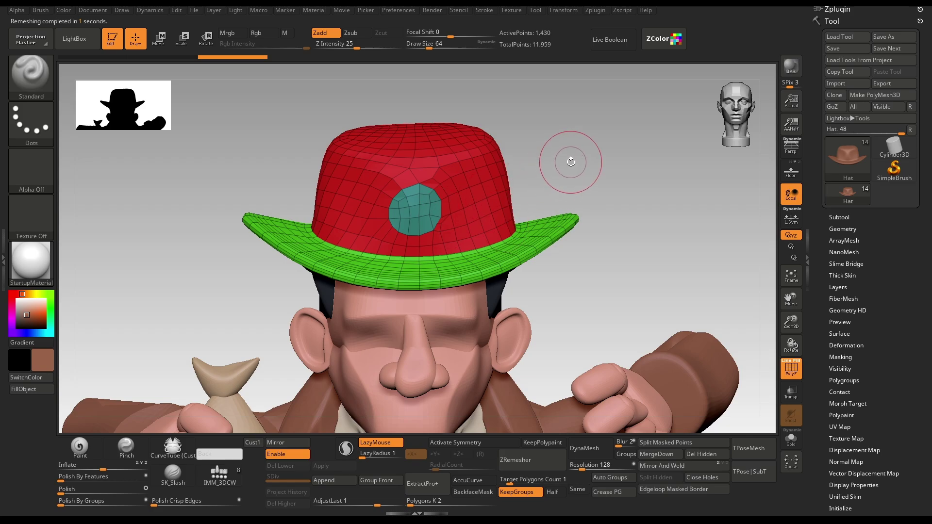
alt+drag(570, 161, 575, 221)
alt+drag(649, 208, 655, 275)
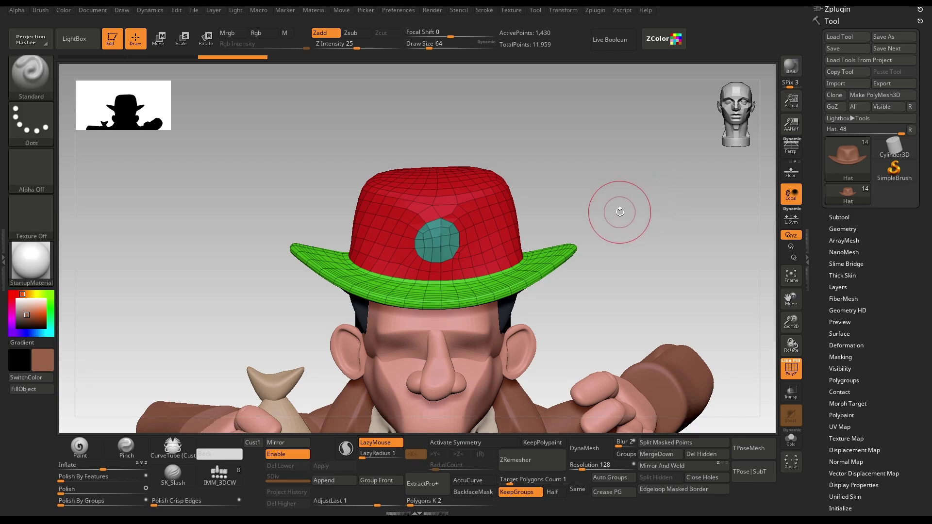
key(ctrl)
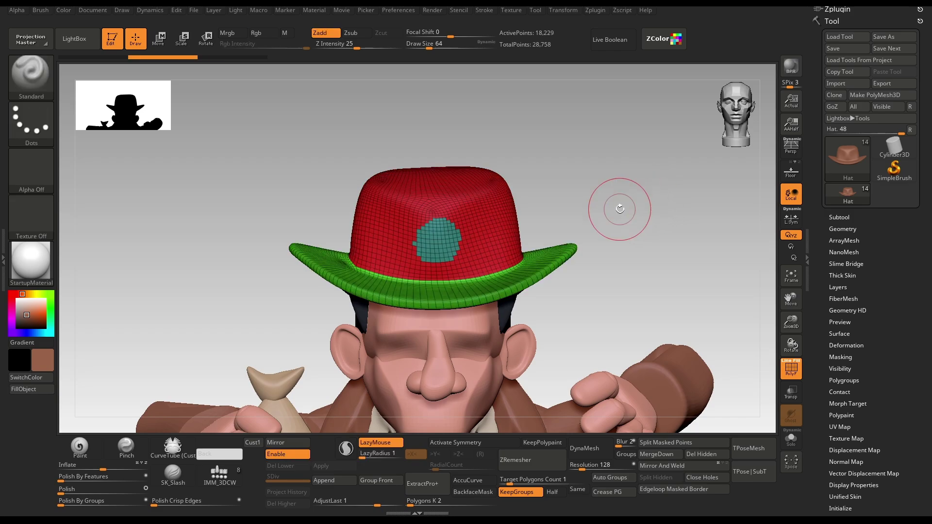
Load the Smooth Groups brush from the Lightbox brush library as the smoothing brush.
key(comma)
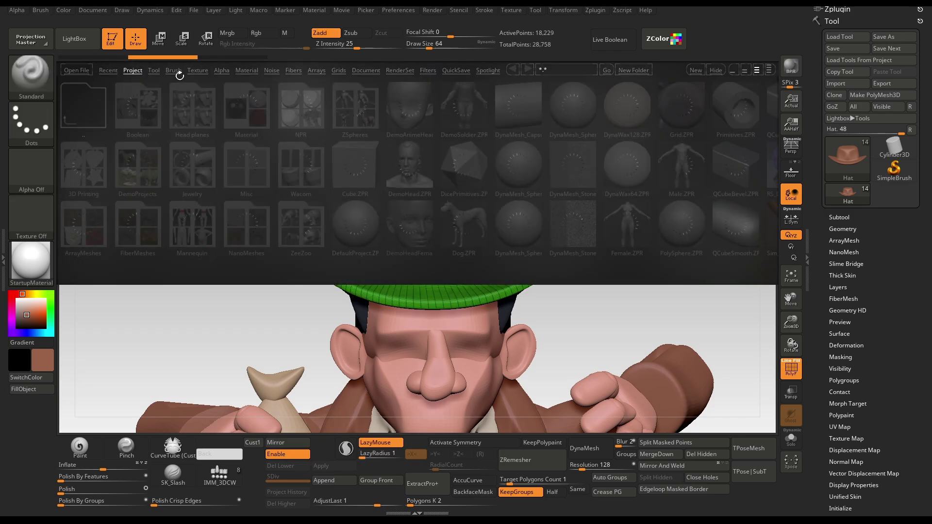
click(176, 75)
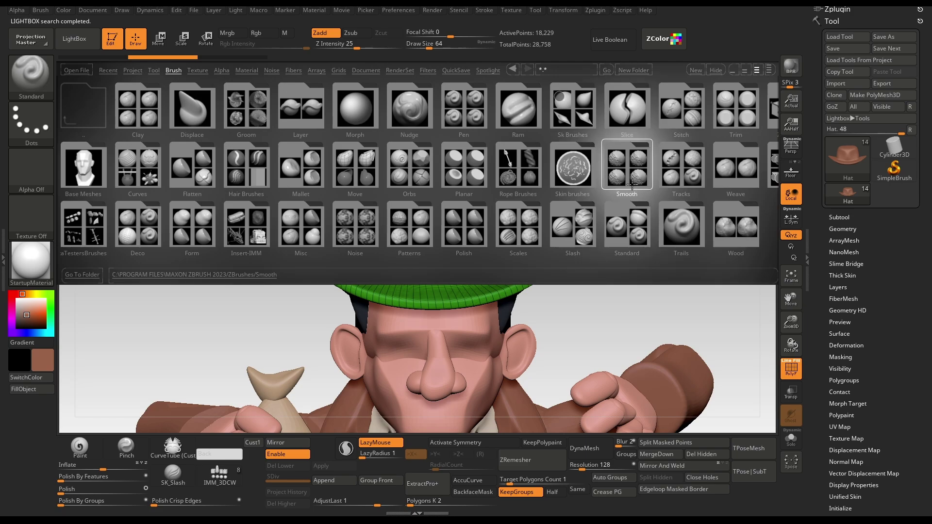
click(631, 187)
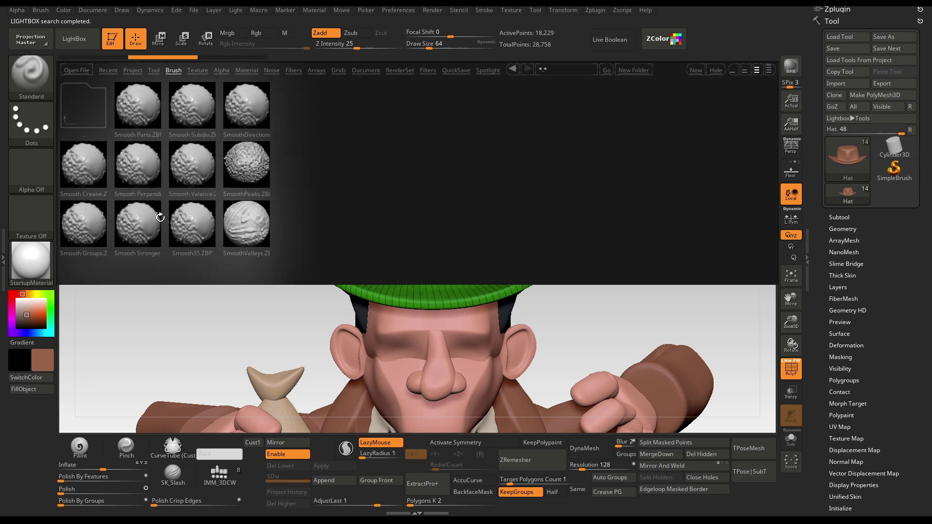
double_click(85, 231)
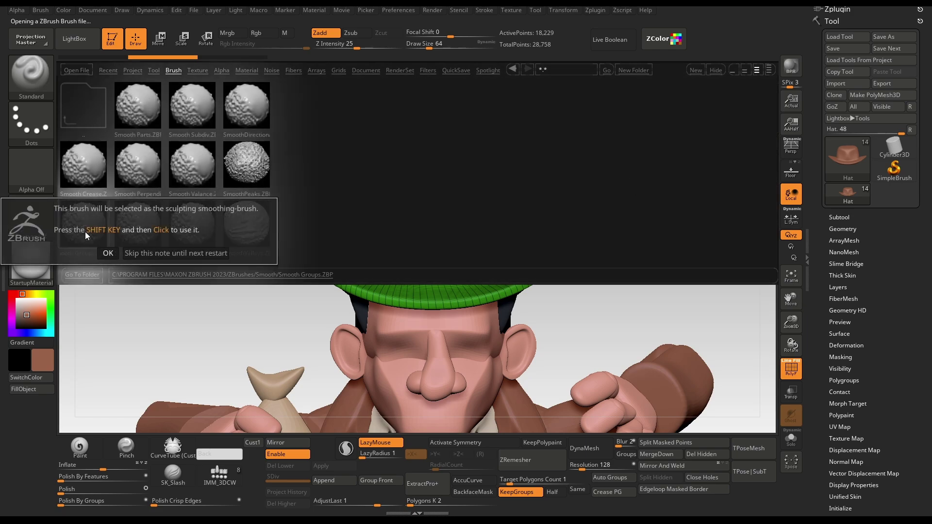
click(107, 252)
Smooth the jagged border of the round polygroup on the hat's crown with the Smooth Groups brush, adjusting the brush size.
key(s)
drag(445, 237, 442, 238)
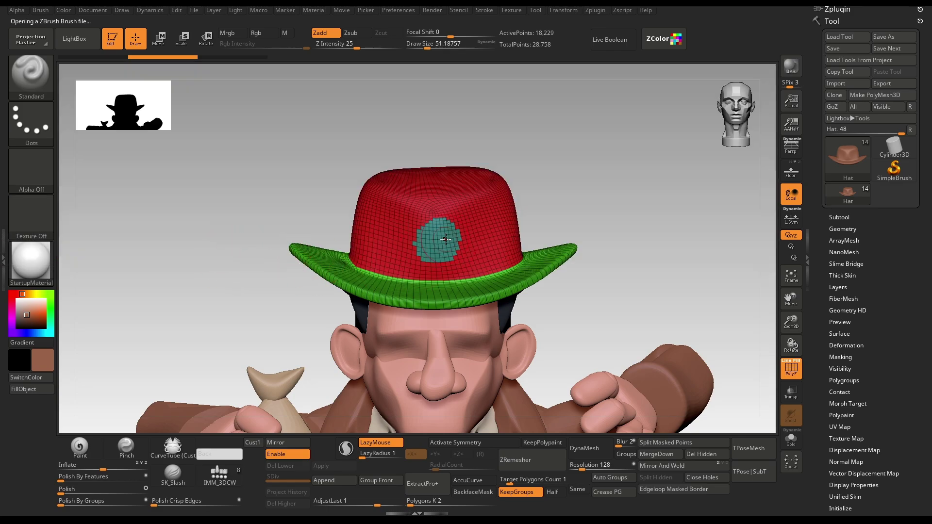
alt+drag(604, 214, 610, 253)
key(s)
drag(480, 149, 476, 149)
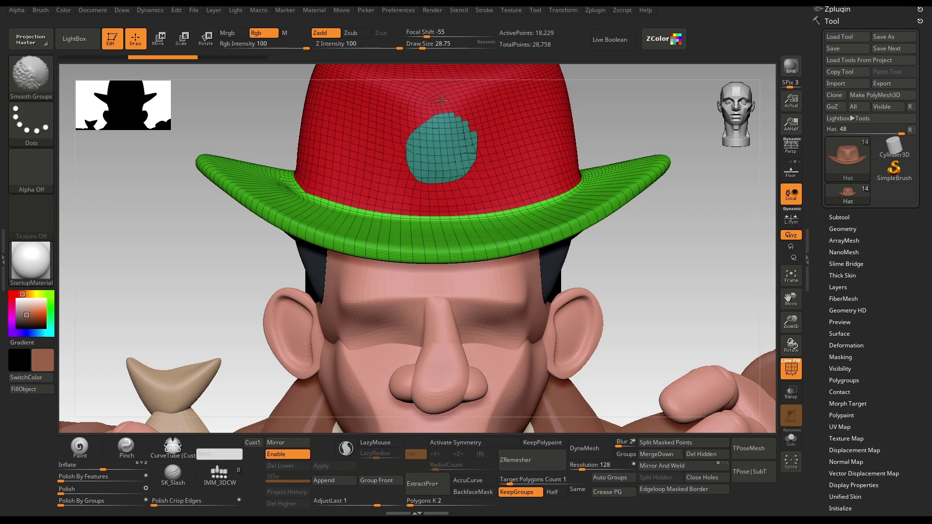
alt+drag(680, 260, 650, 313)
key(s)
drag(415, 202, 419, 201)
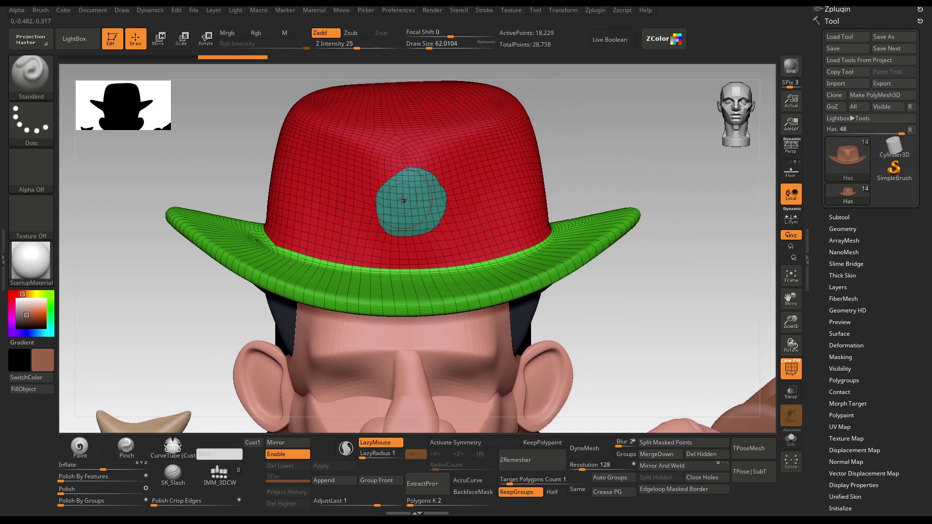
Switch to the Move brush, ZRemesh the hat with KeepGroups on and a target polygon count of 1, and inspect the result.
key(b)
key(m)
key(v)
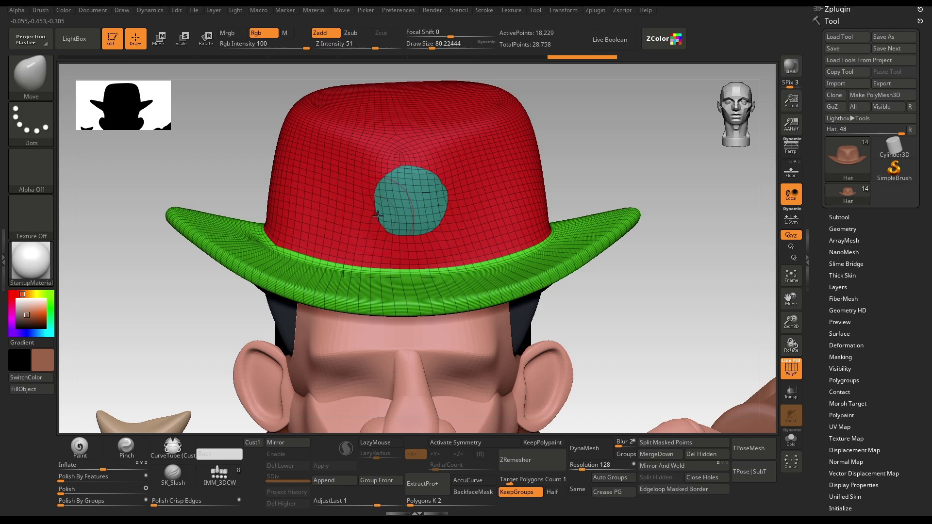
click(536, 463)
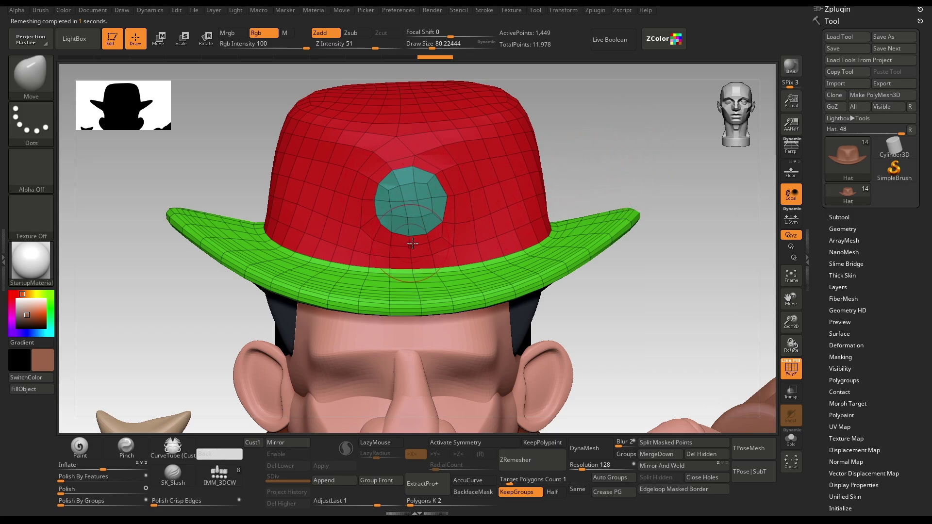
alt+drag(694, 173, 672, 116)
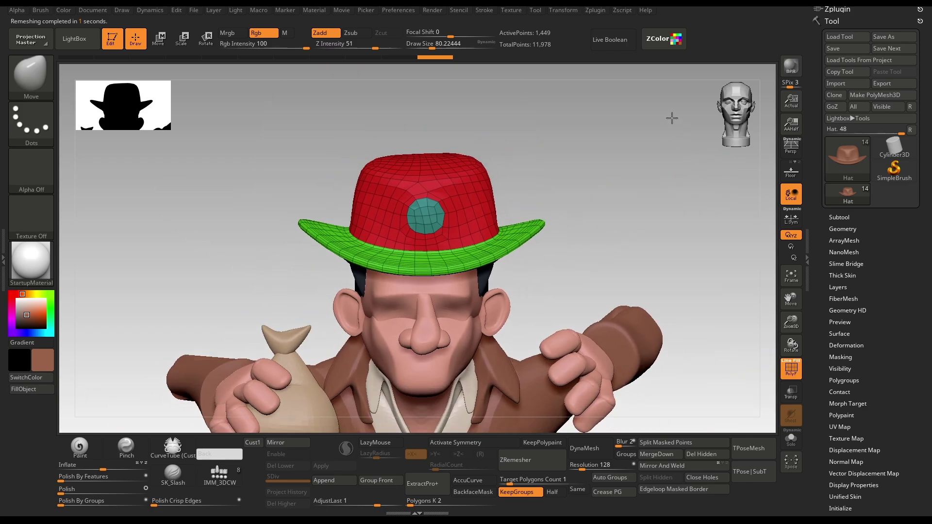
alt+drag(652, 147, 655, 129)
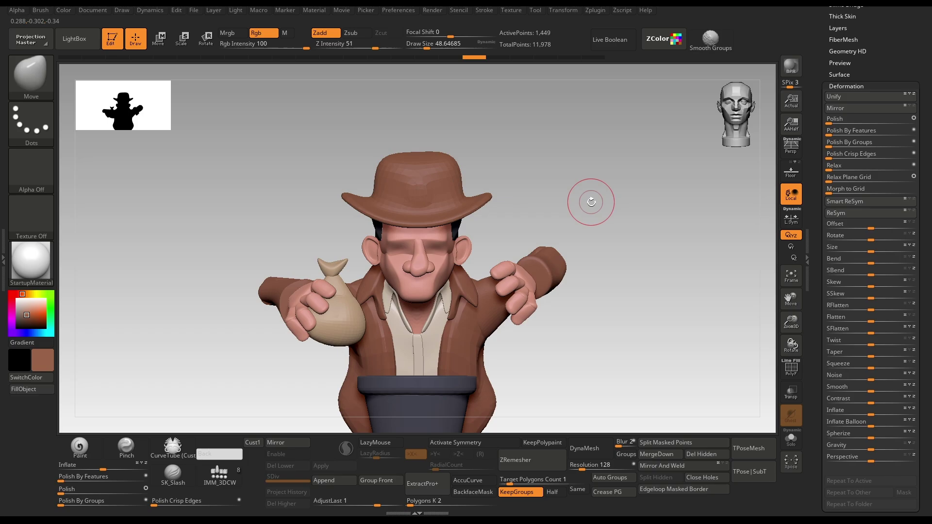
mouse_move(594, 202)
mouse_down()
mouse_move(630, 177)
mouse_move(656, 184)
mouse_move(646, 165)
mouse_up()
key(shift+f)
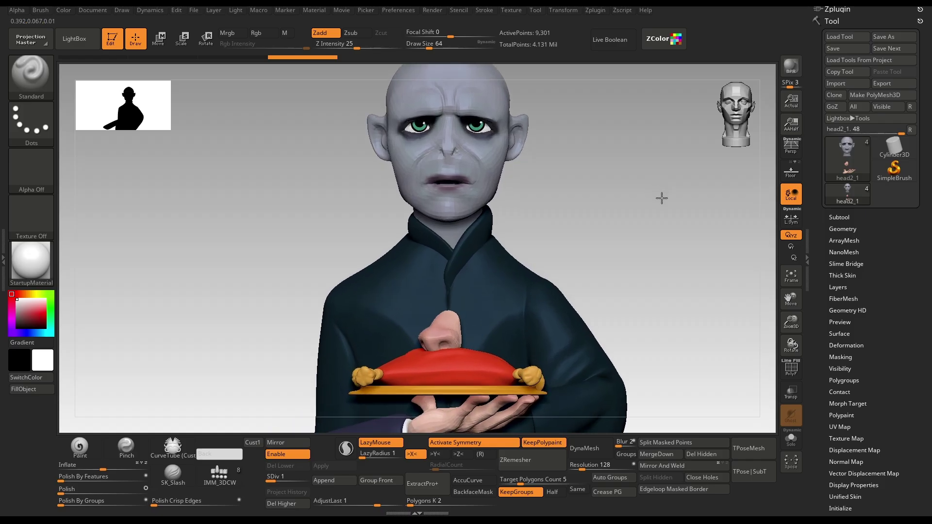
Display the wireframe on the bald character's head and examine its face topology.
drag(661, 197, 678, 263)
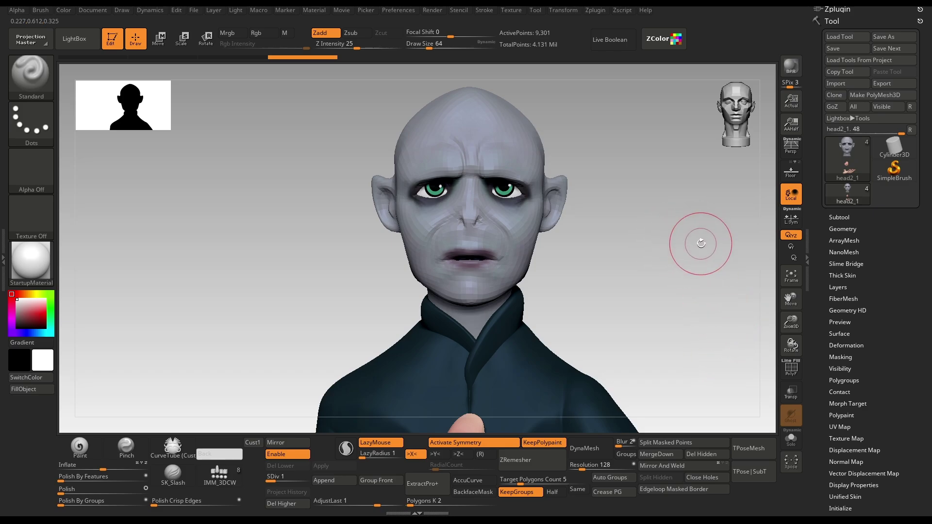
key(b)
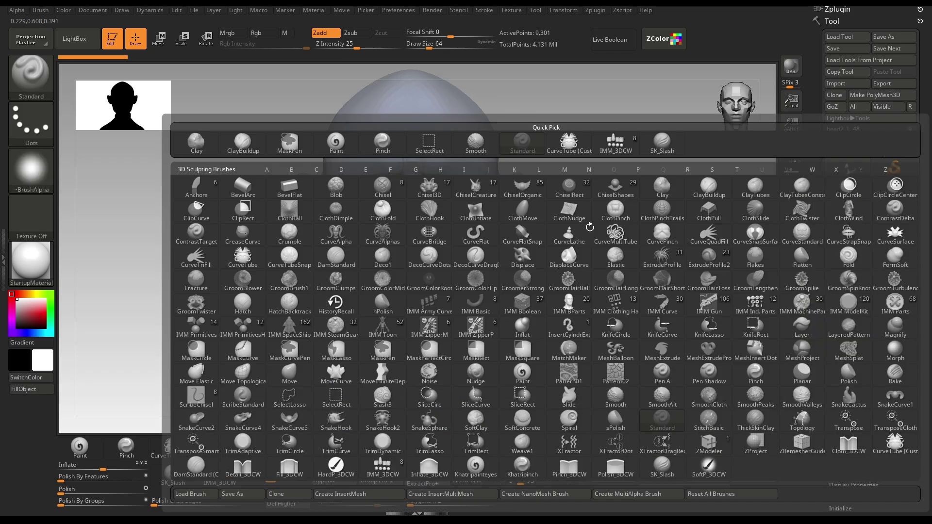
key(z)
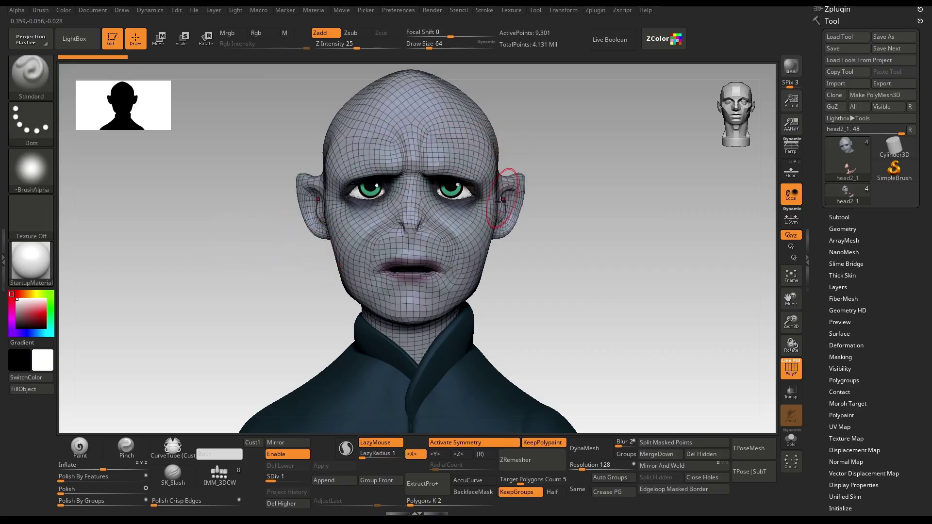
ctrl+right_drag(552, 281, 556, 337)
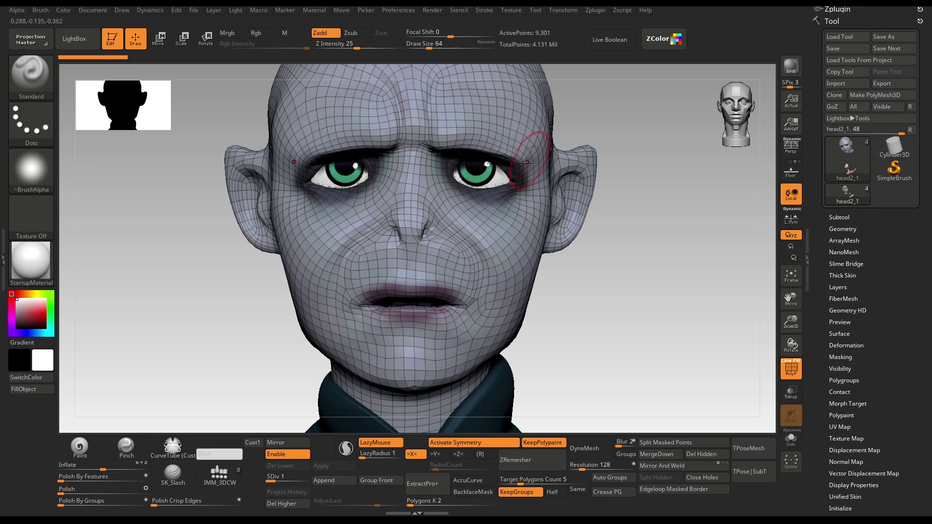
Draw symmetrical ZRemesherGuides curves around the mouth, from the nose bridge around to the chin, and around the eyes.
key(b)
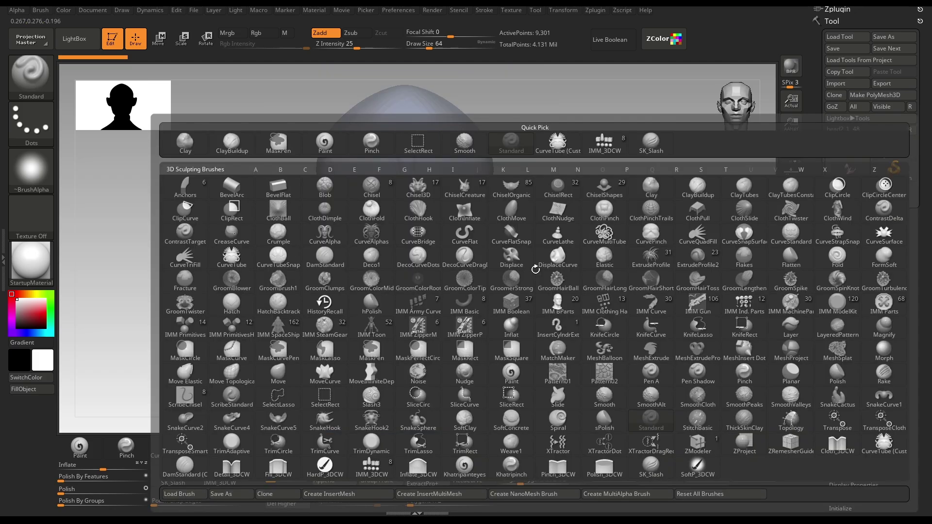
key(z)
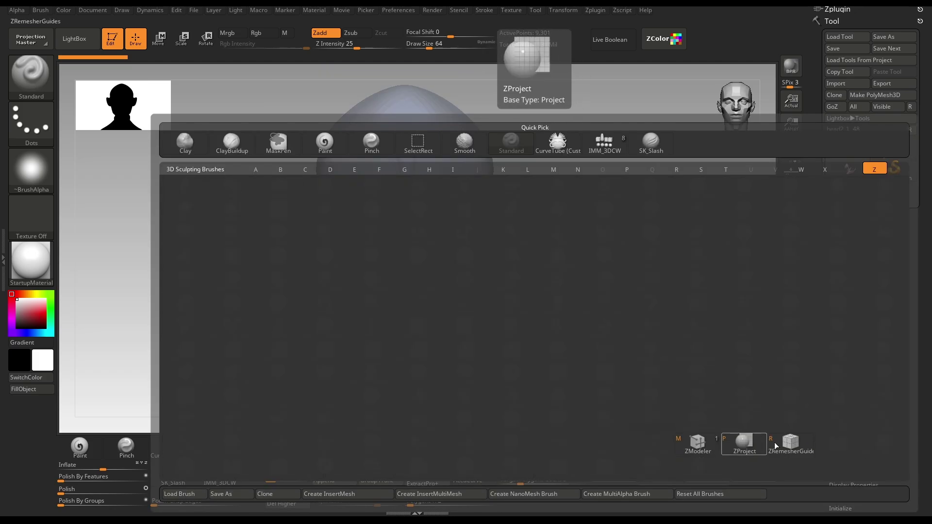
click(790, 442)
drag(357, 287, 467, 298)
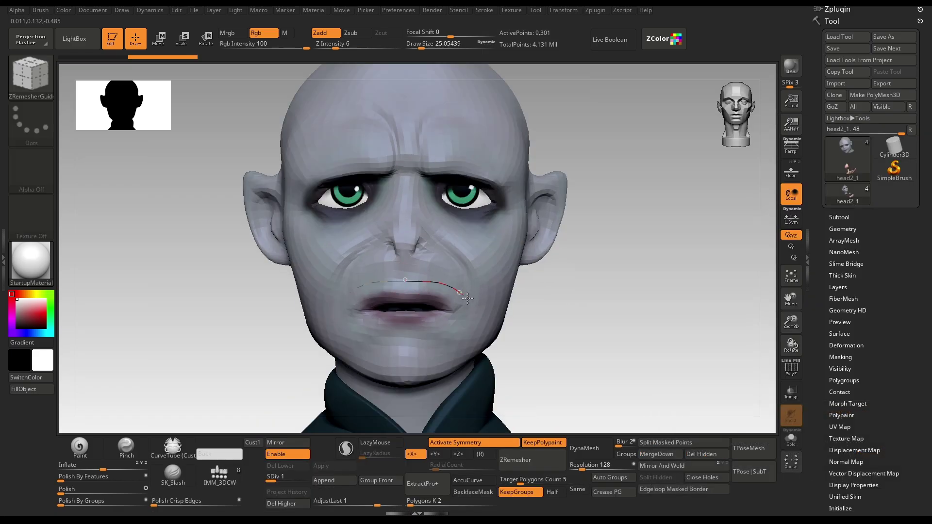
drag(401, 332, 405, 361)
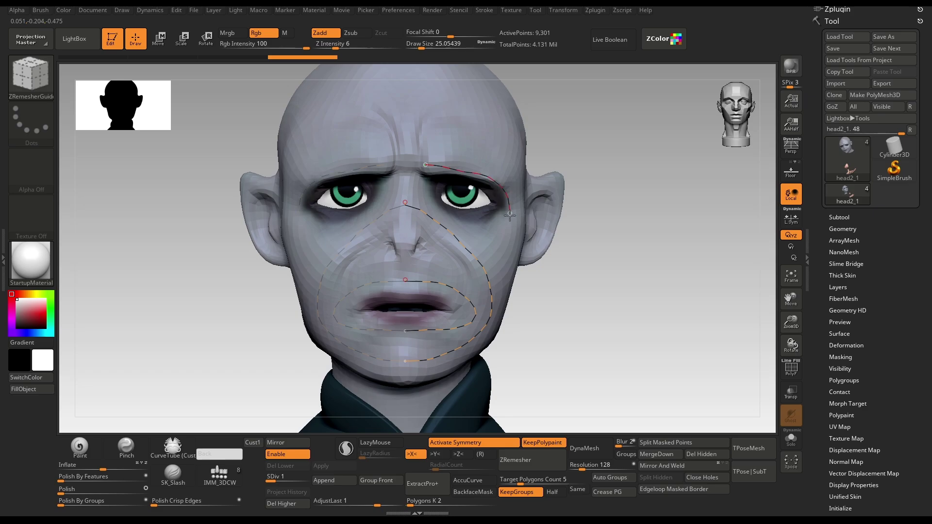
drag(437, 212, 423, 171)
Set the ZRemesher Curves Strength to 100 for the head.
ctrl+right_drag(597, 243, 639, 265)
click(858, 228)
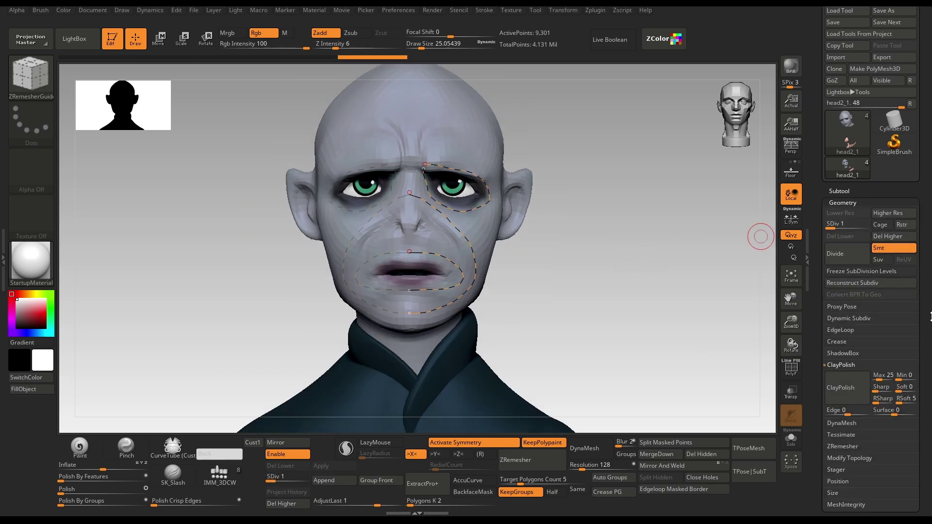
drag(927, 440, 927, 240)
click(842, 247)
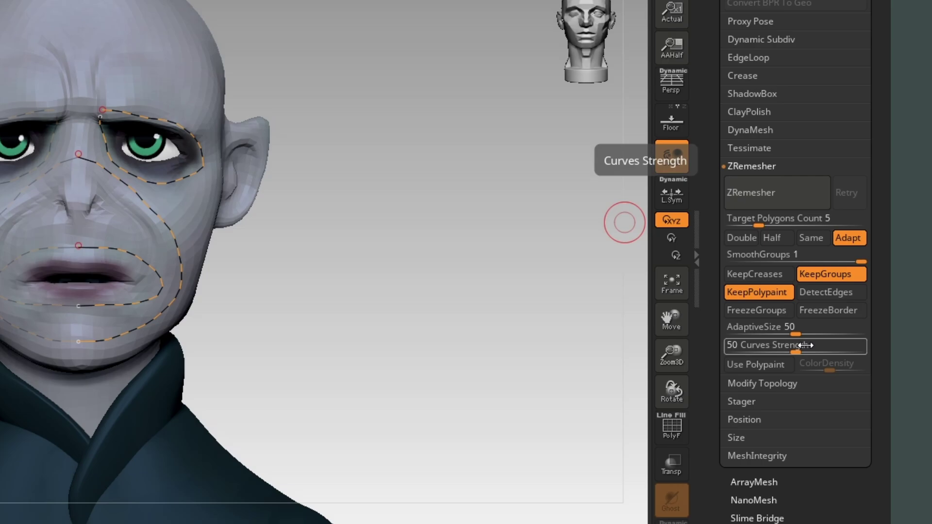
drag(805, 345, 817, 350)
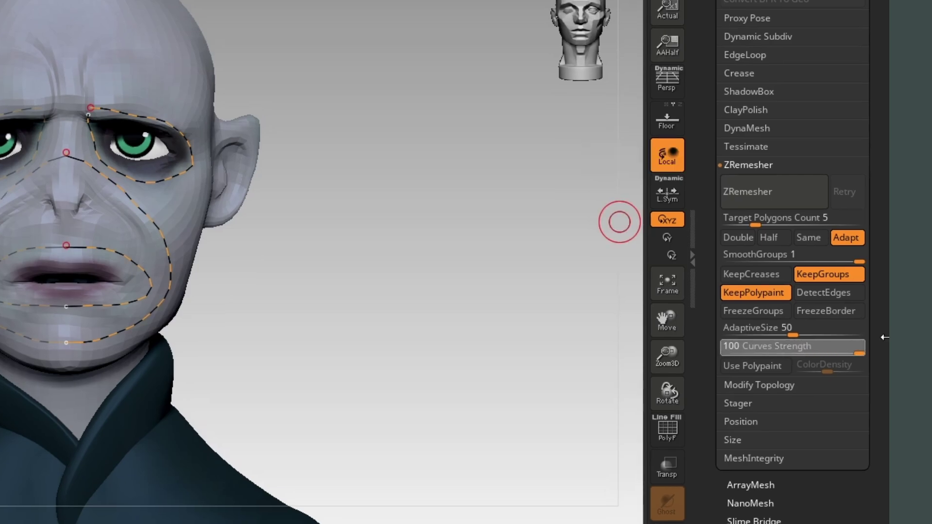
drag(884, 337, 887, 335)
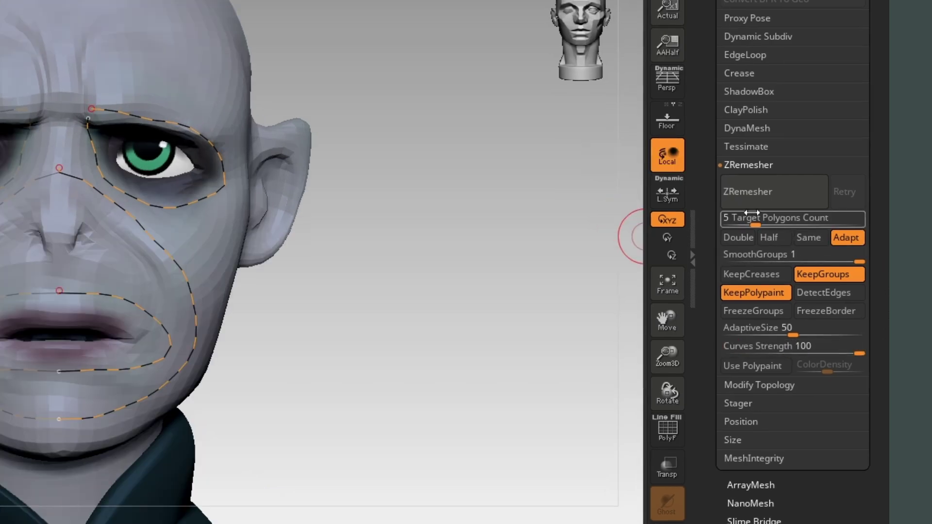
ZRemesh the head along the guide curves with a target polygon count of 5, and inspect the new edge flow in wireframe.
click(770, 196)
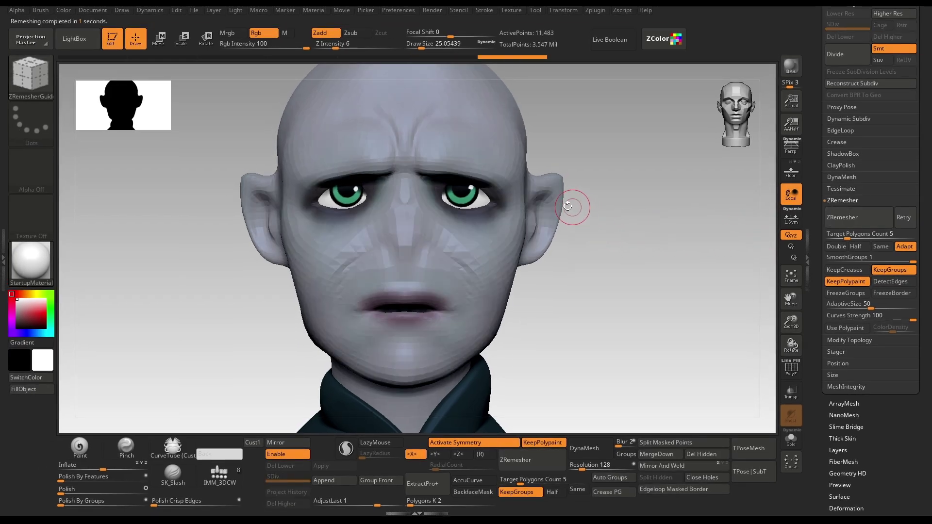
key(shift+f)
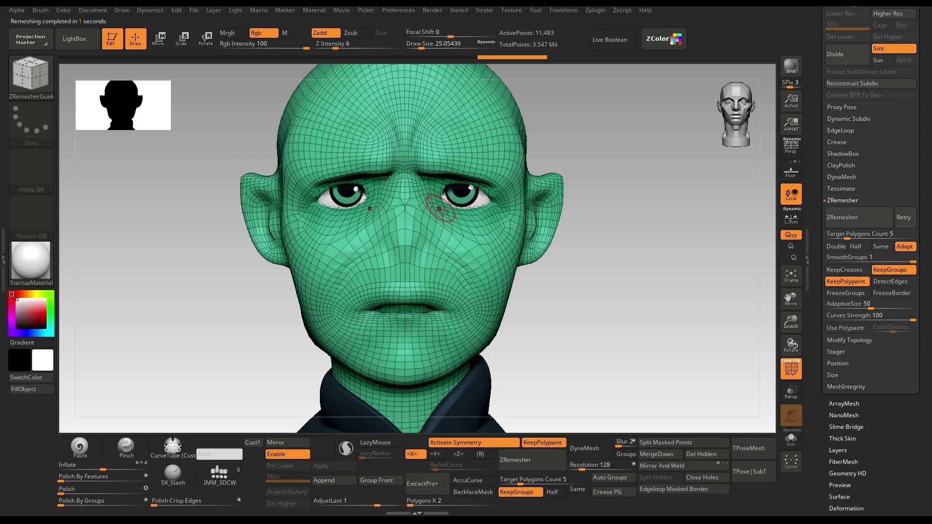
drag(570, 311, 569, 260)
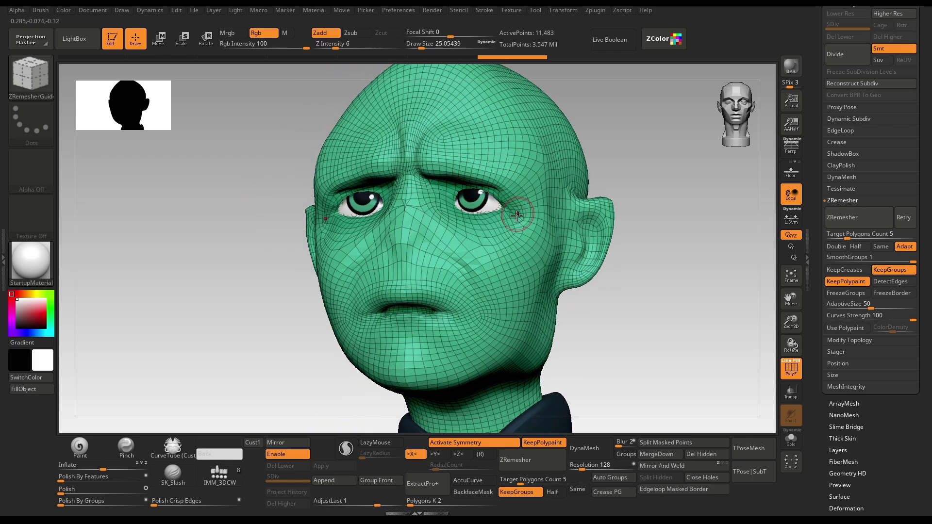
shift+drag(661, 315, 654, 299)
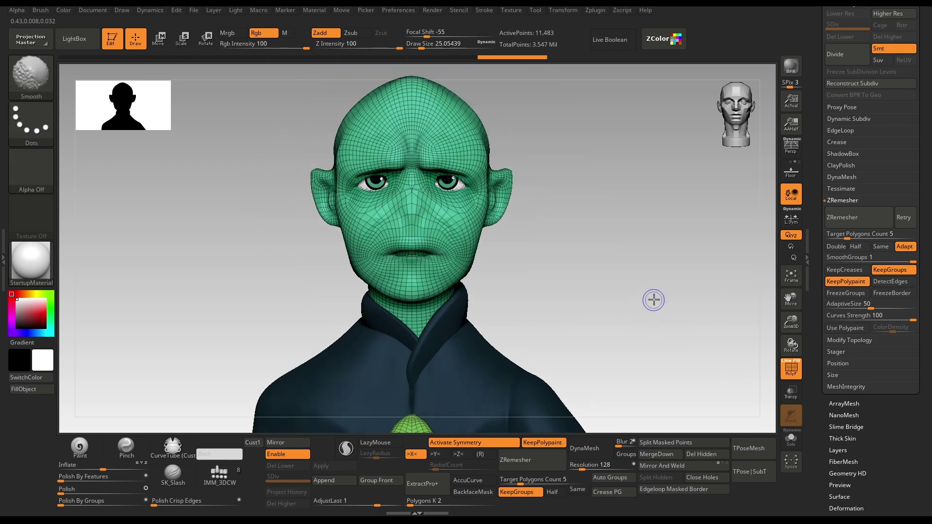
key(shift+f)
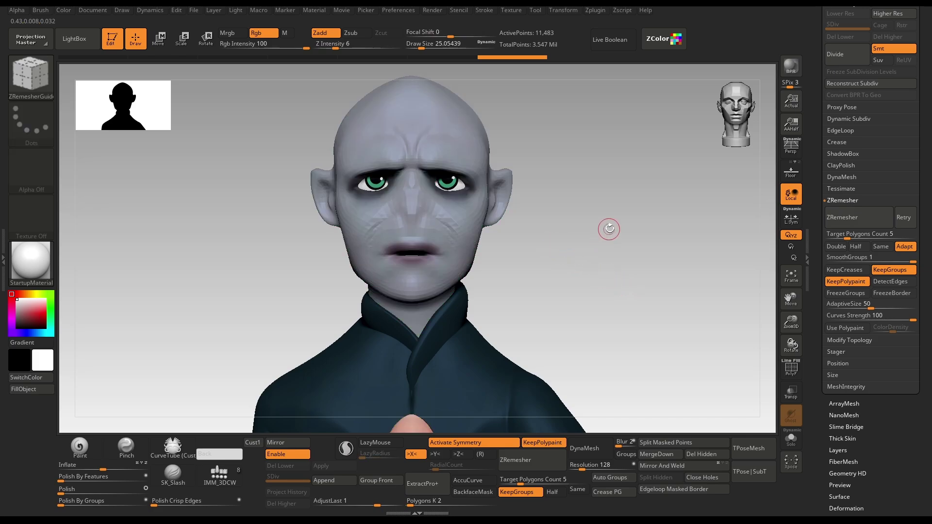
mouse_move(608, 229)
mouse_down()
mouse_move(597, 223)
mouse_move(615, 221)
mouse_move(610, 242)
mouse_up()
key(shift+f)
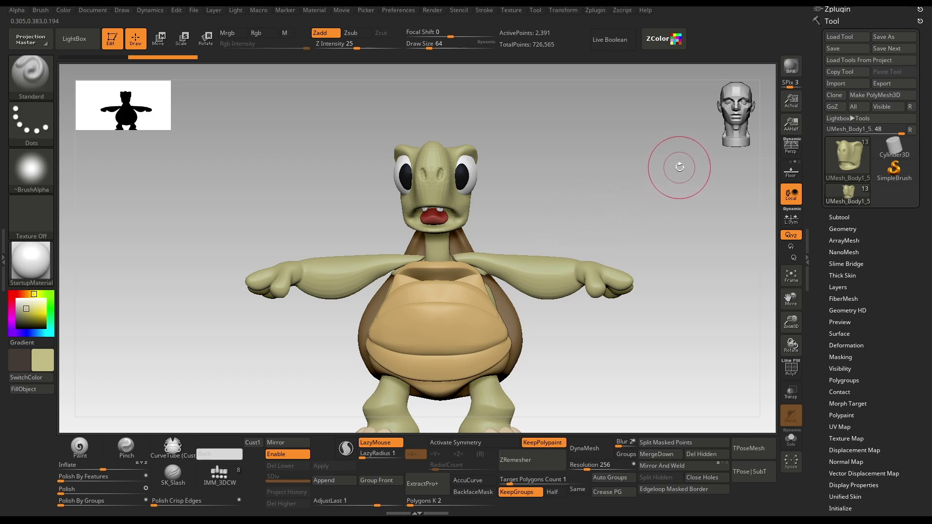
drag(680, 167, 669, 164)
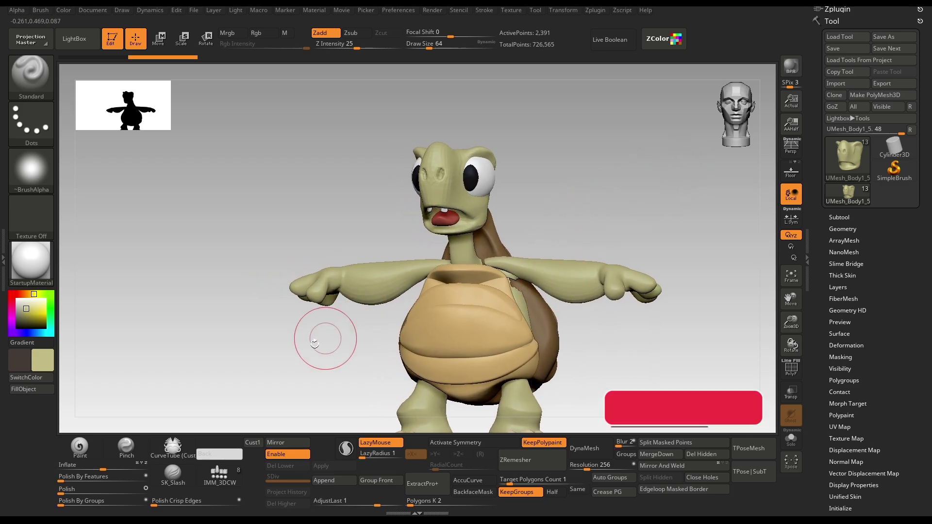